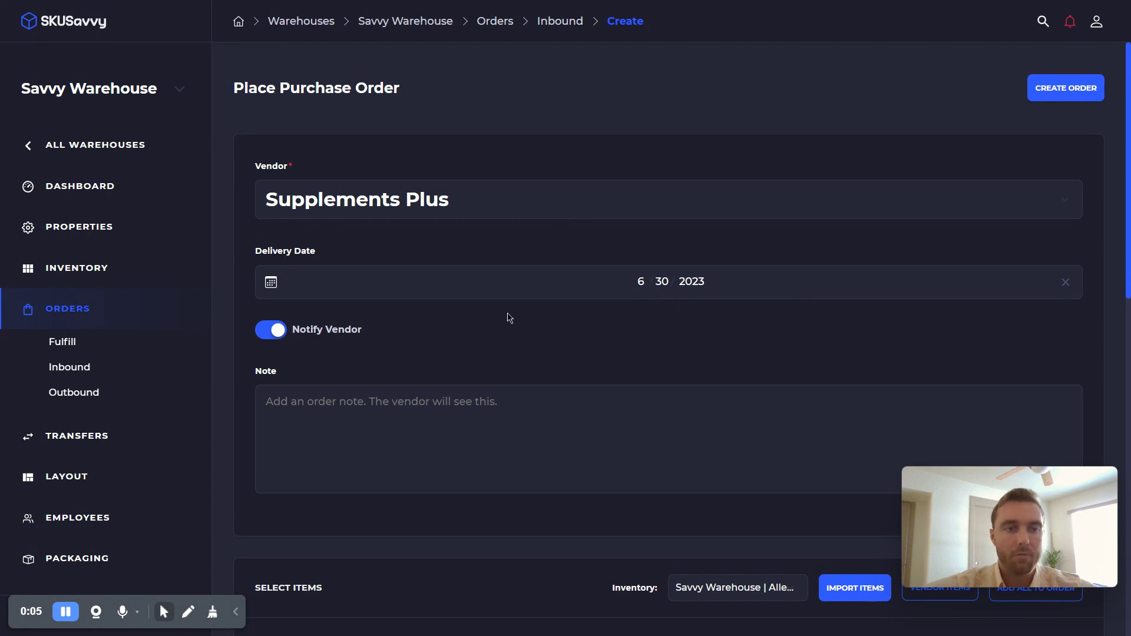
Keep Supplements Plus as the vendor on the current order
scroll(507, 310, "down", 3)
scroll(510, 318, "up", 2)
scroll(509, 318, "up", 1)
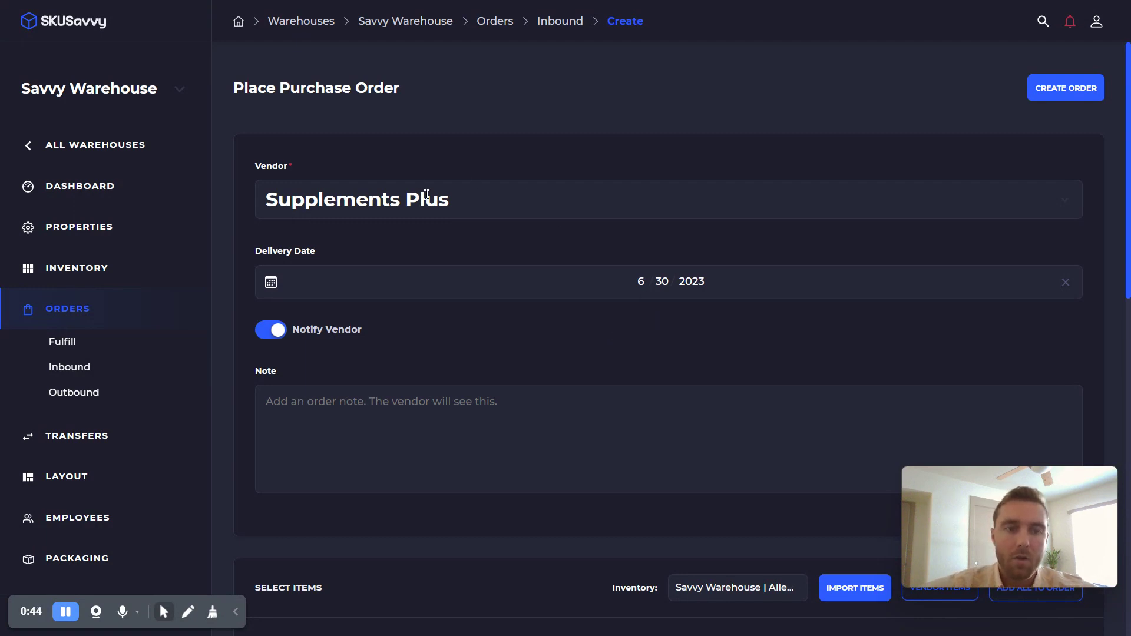
left_click(369, 204)
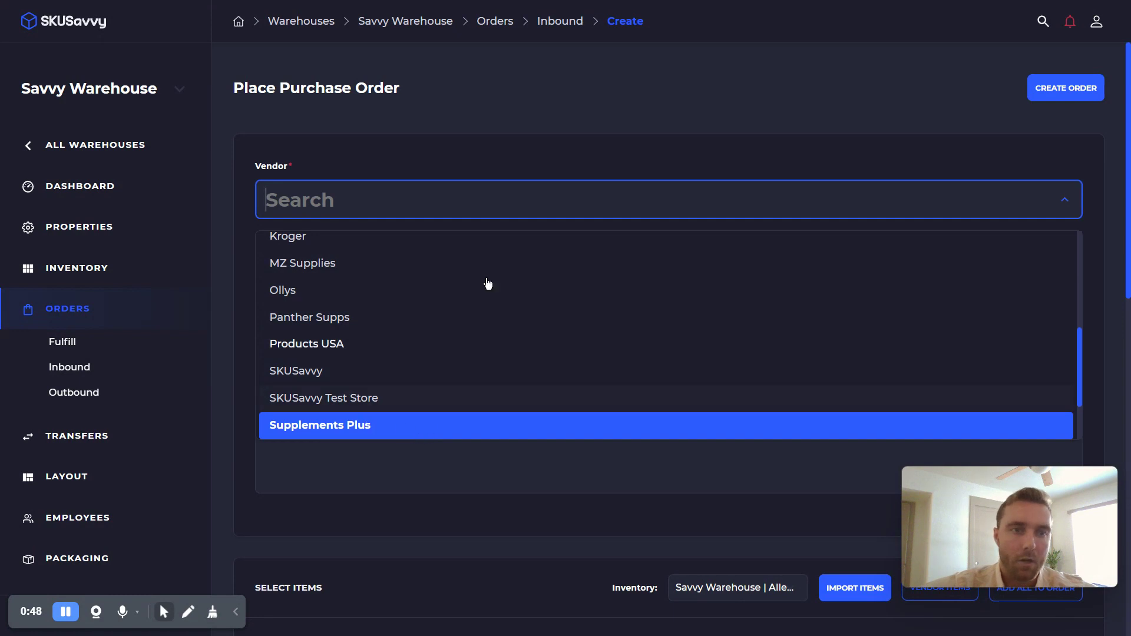
key("Return")
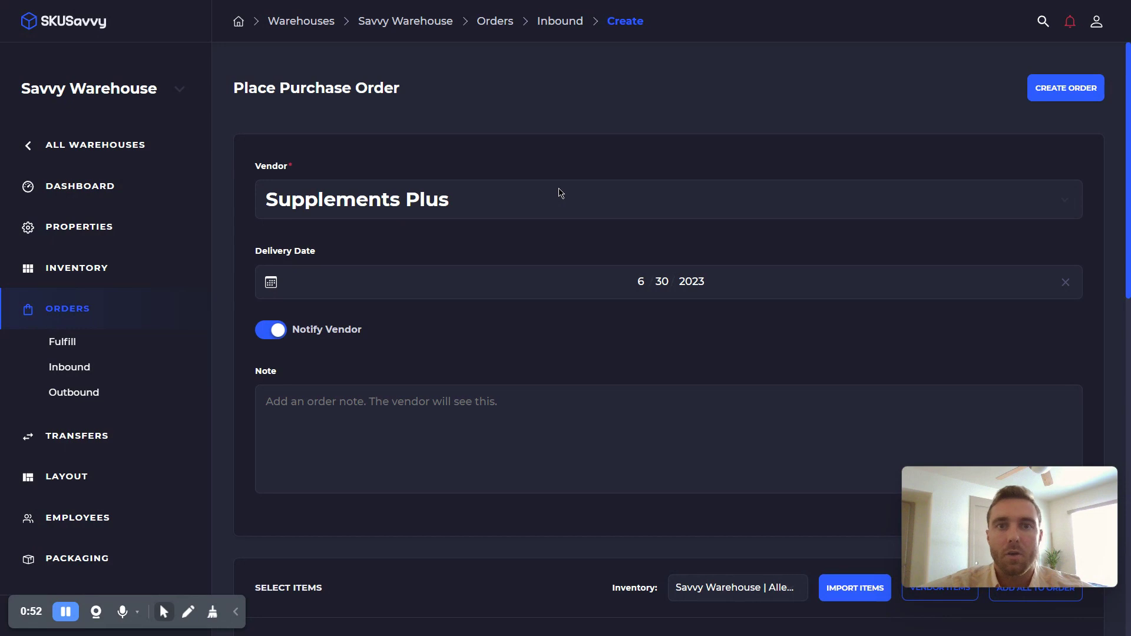
scroll(570, 278, "down", 1)
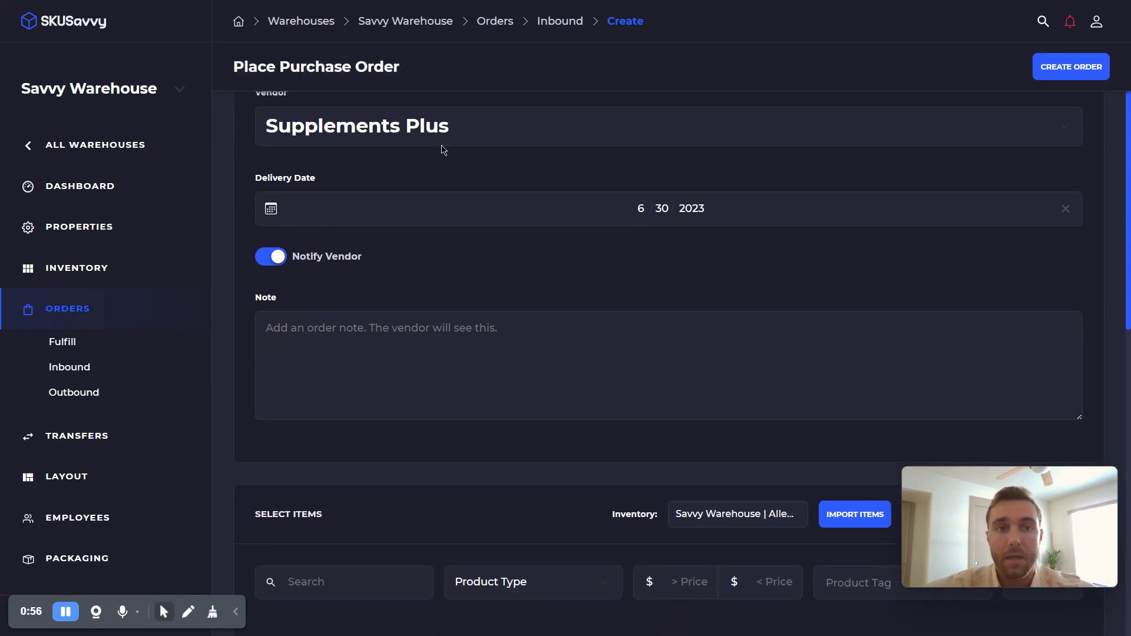
scroll(443, 145, "up", 1)
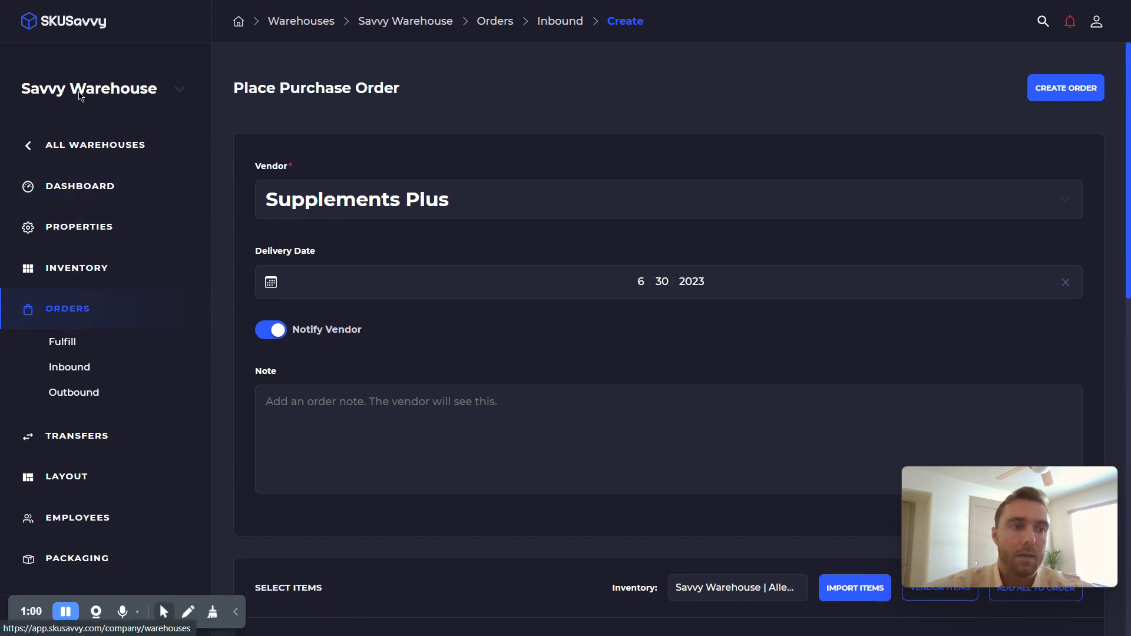
Start a new inbound purchase order from All Warehouses for Savvy Warehouse
left_click(92, 147)
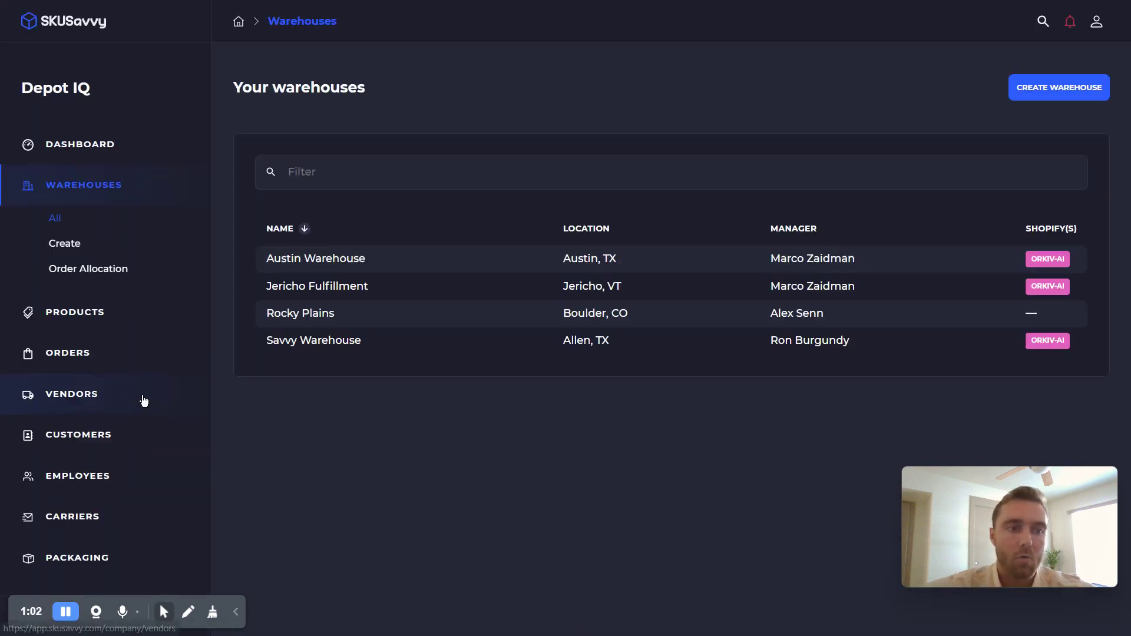
left_click(94, 353)
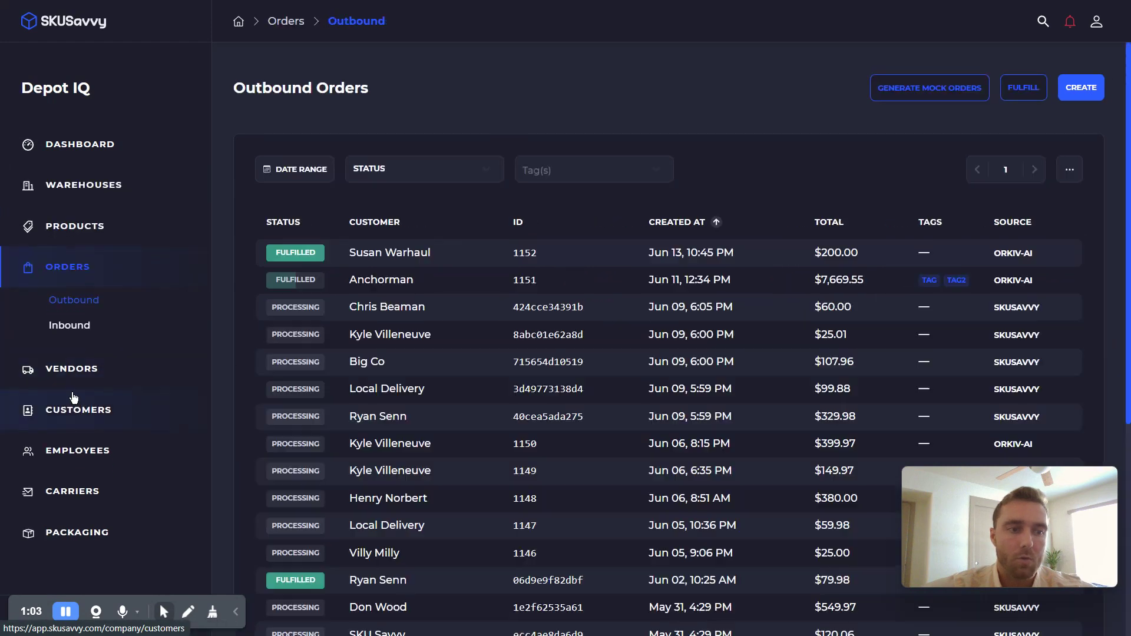
left_click(71, 325)
left_click(1081, 93)
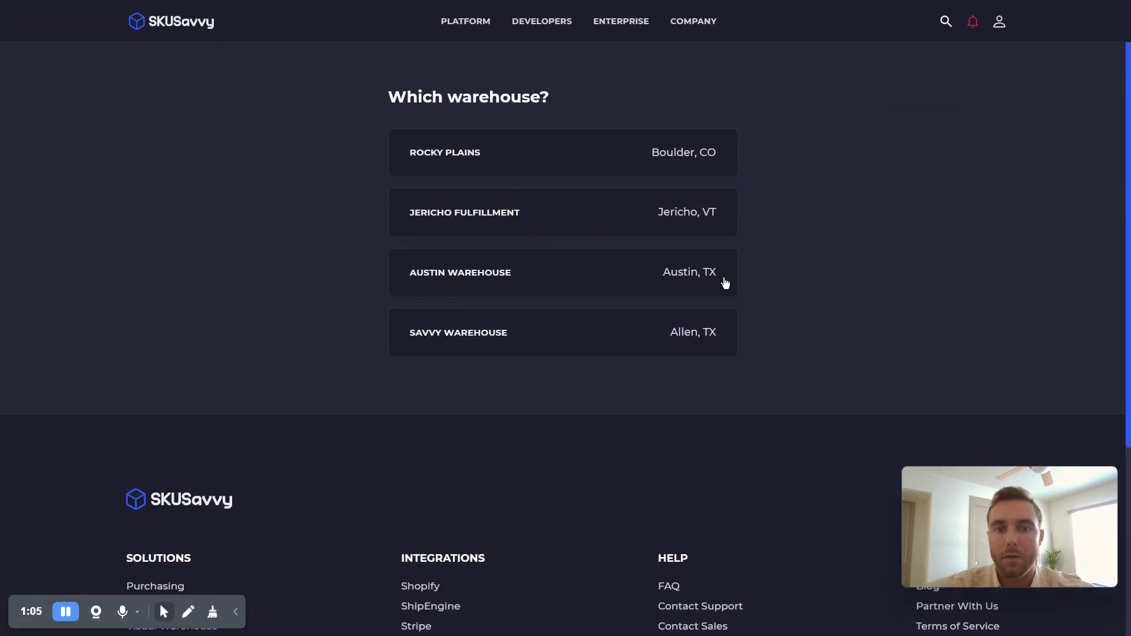
left_click(571, 328)
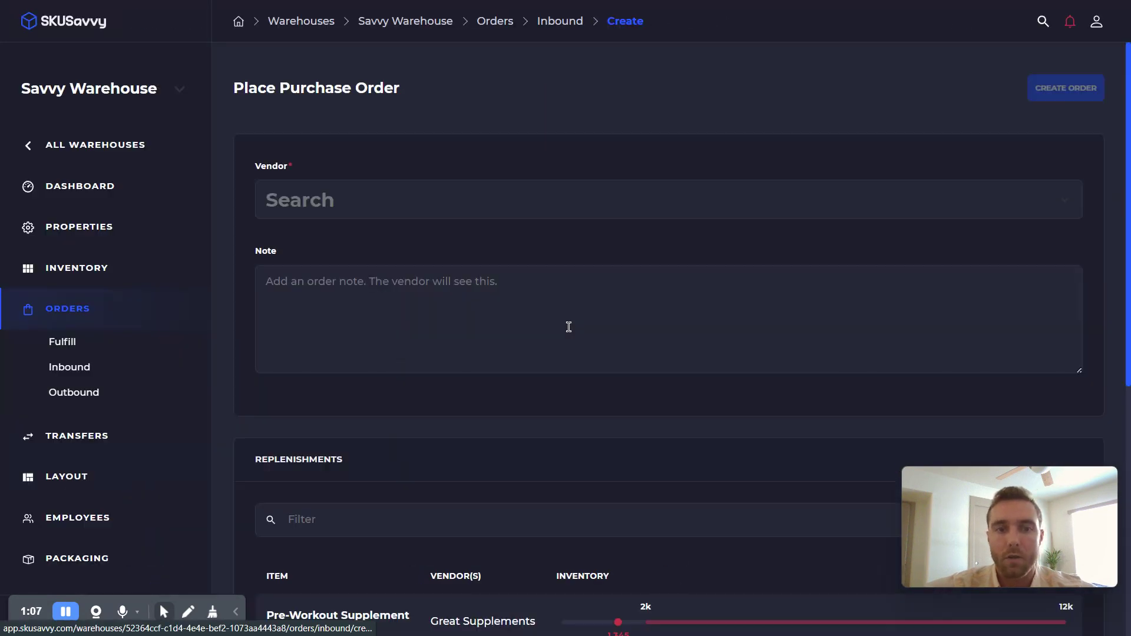
Choose Supplements Plus from the Vendor dropdown
left_click(455, 200)
scroll(427, 318, "down", 2)
scroll(400, 374, "down", 2)
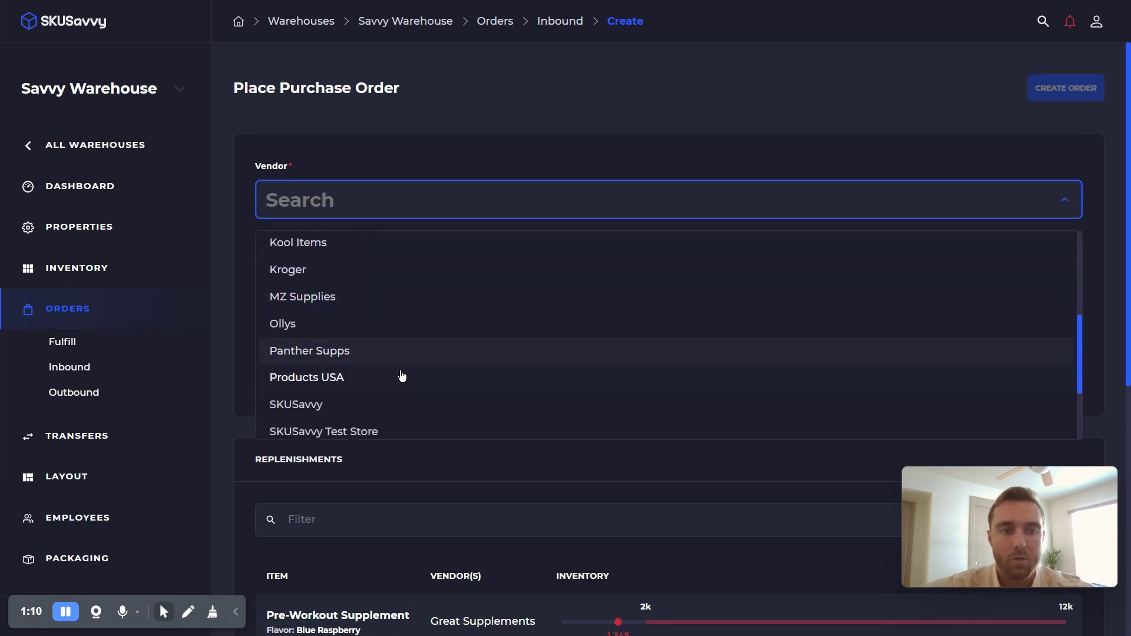
scroll(404, 380, "down", 3)
left_click(405, 340)
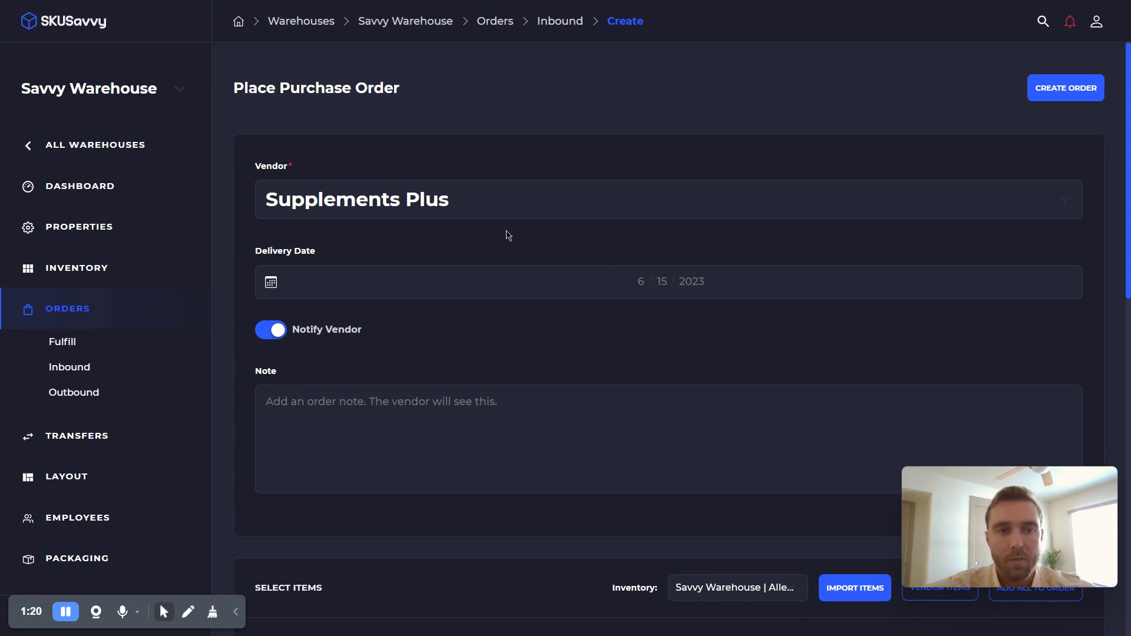
Set the delivery date to 6/30/2023, then scroll down to Select Items
left_click(662, 284)
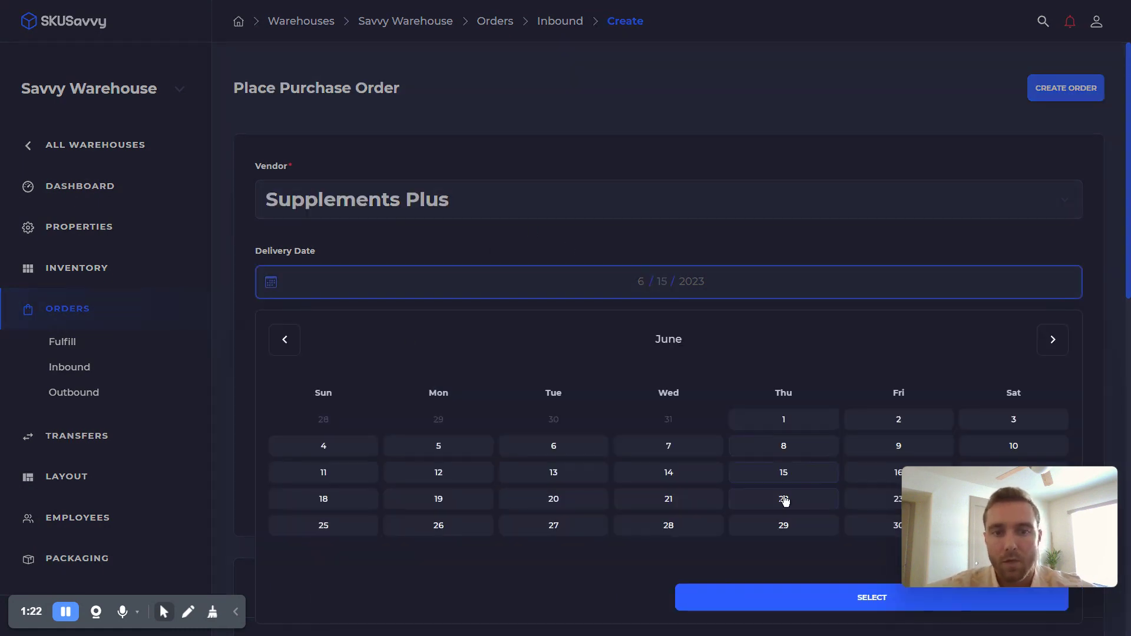
left_click(861, 527)
left_click(875, 600)
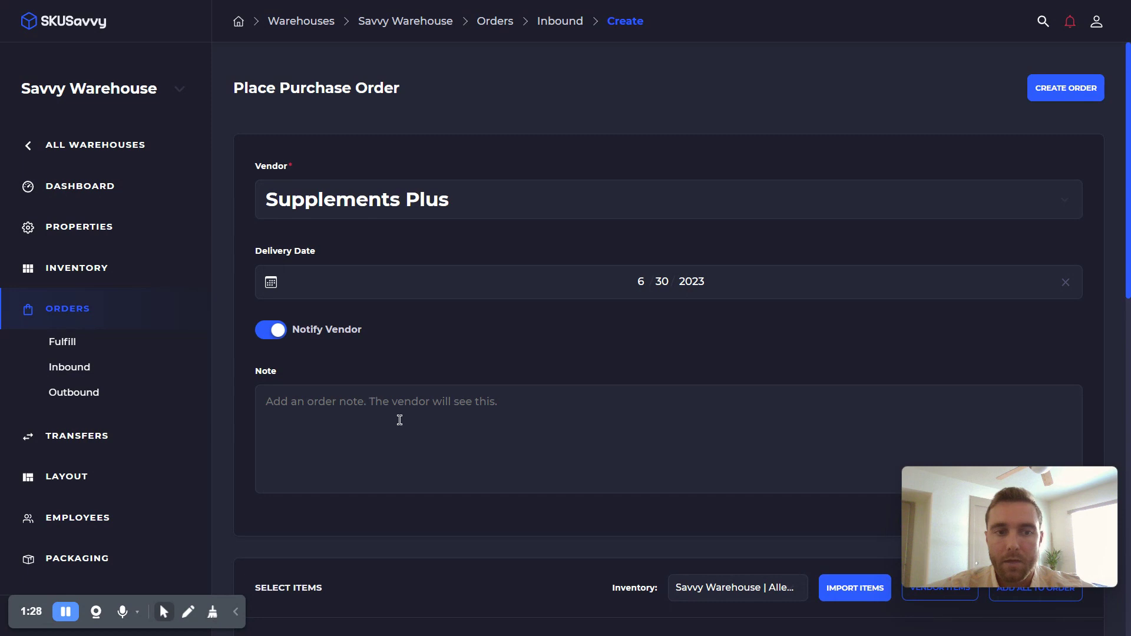
scroll(533, 333, "down", 1)
scroll(533, 333, "down", 3)
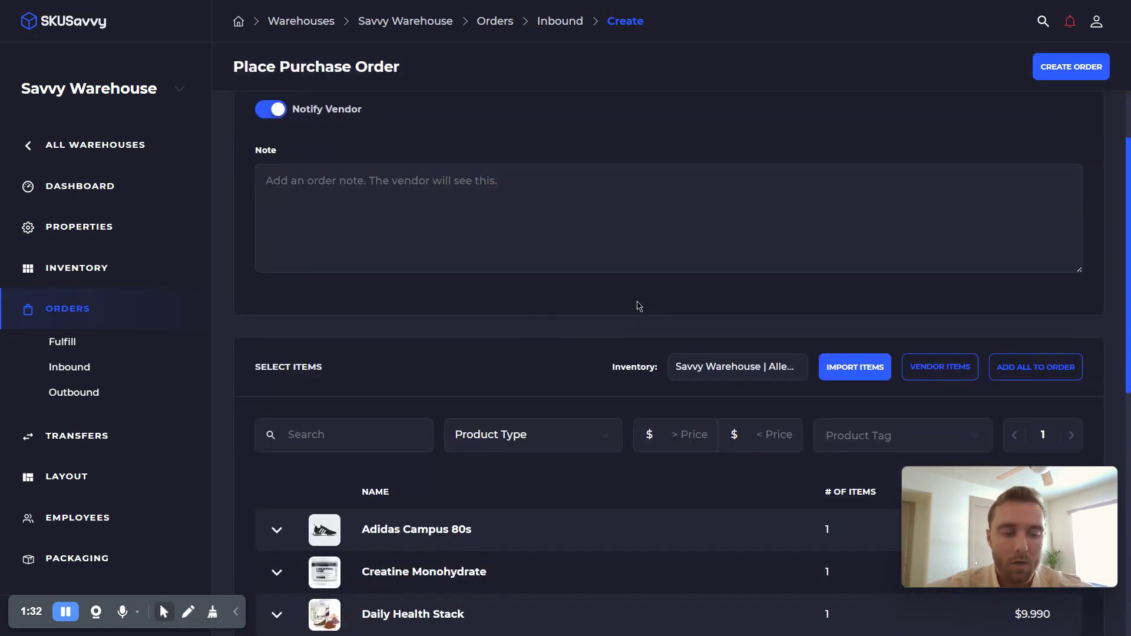
In the import template sheet, highlight the SKUs (C2:C10) and purchase quantities (G2:G10)
key("alt+Tab")
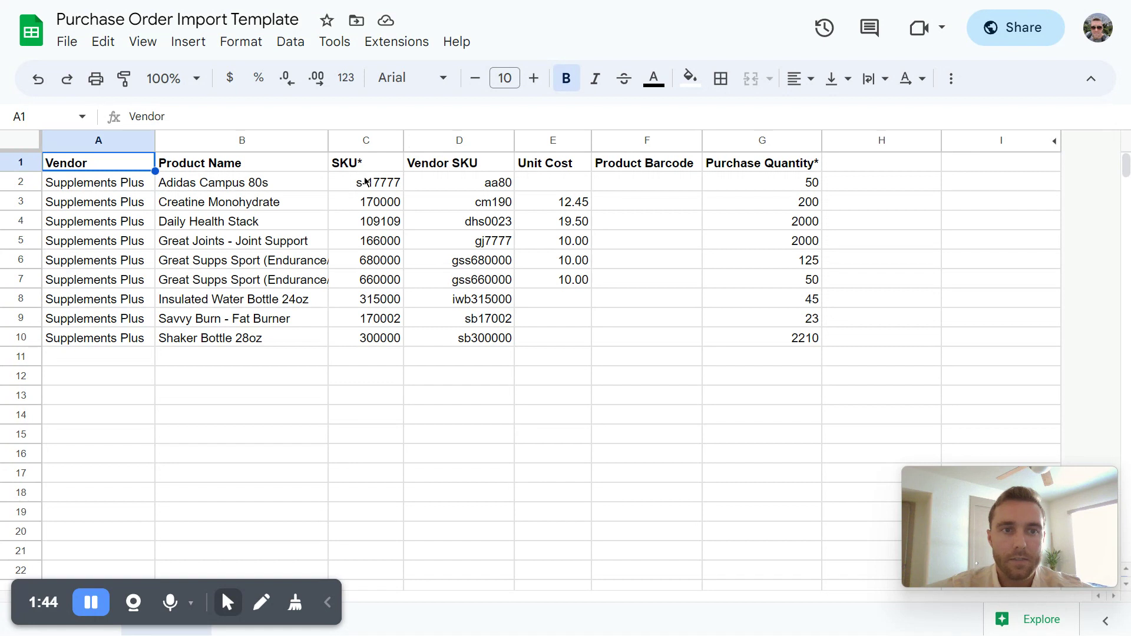
left_click_drag(365, 183, 360, 342)
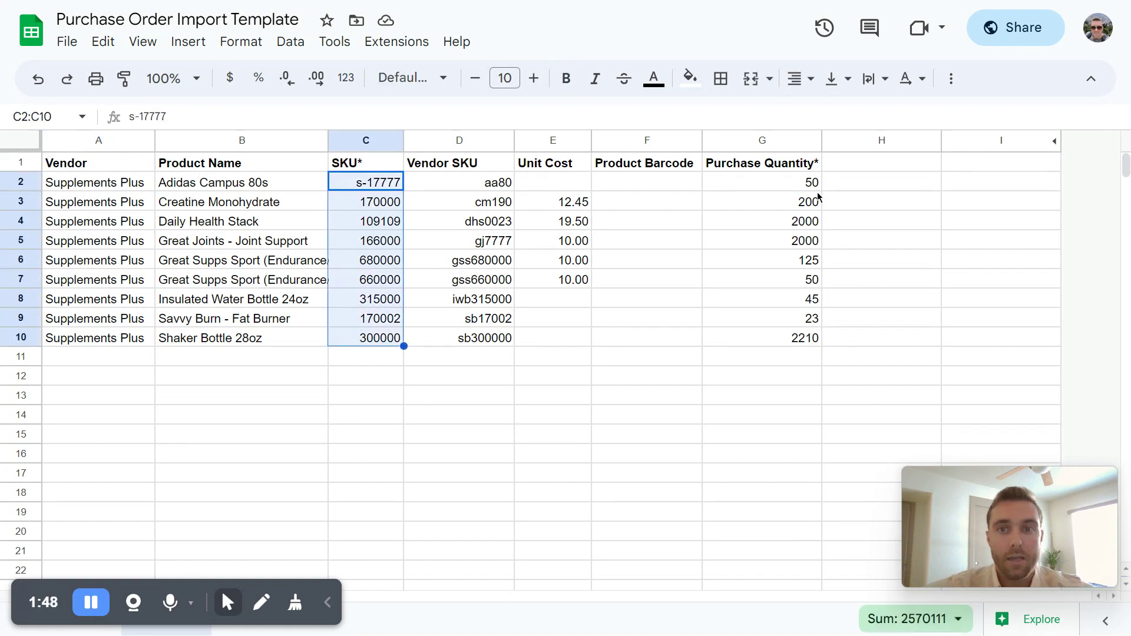
left_click_drag(799, 190, 791, 338)
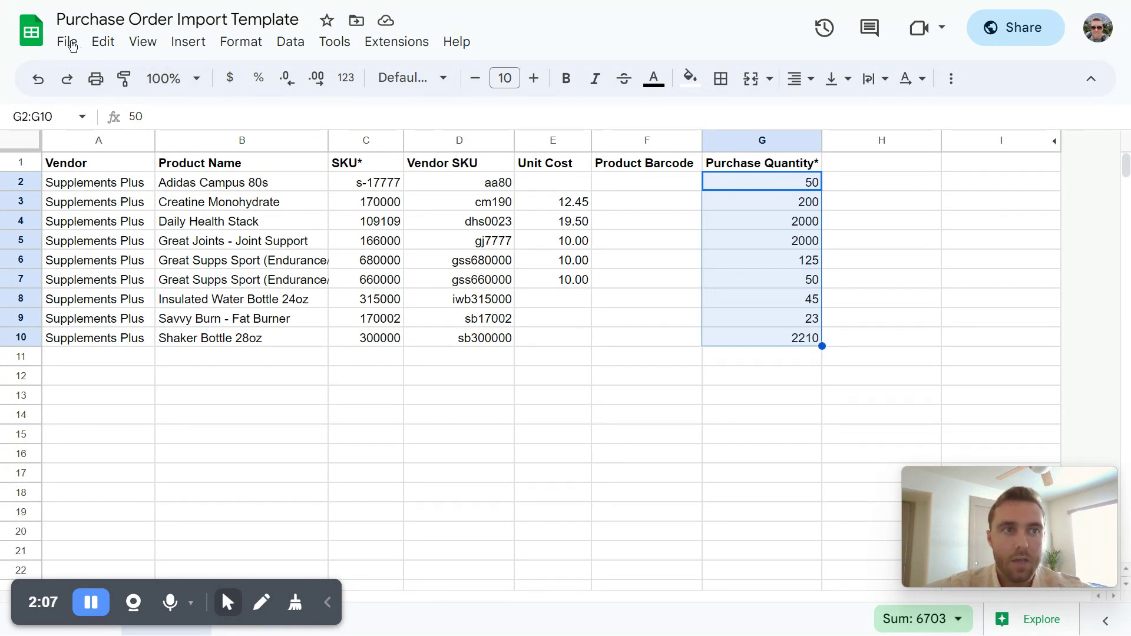
left_click(67, 41)
mouse_move(132, 260)
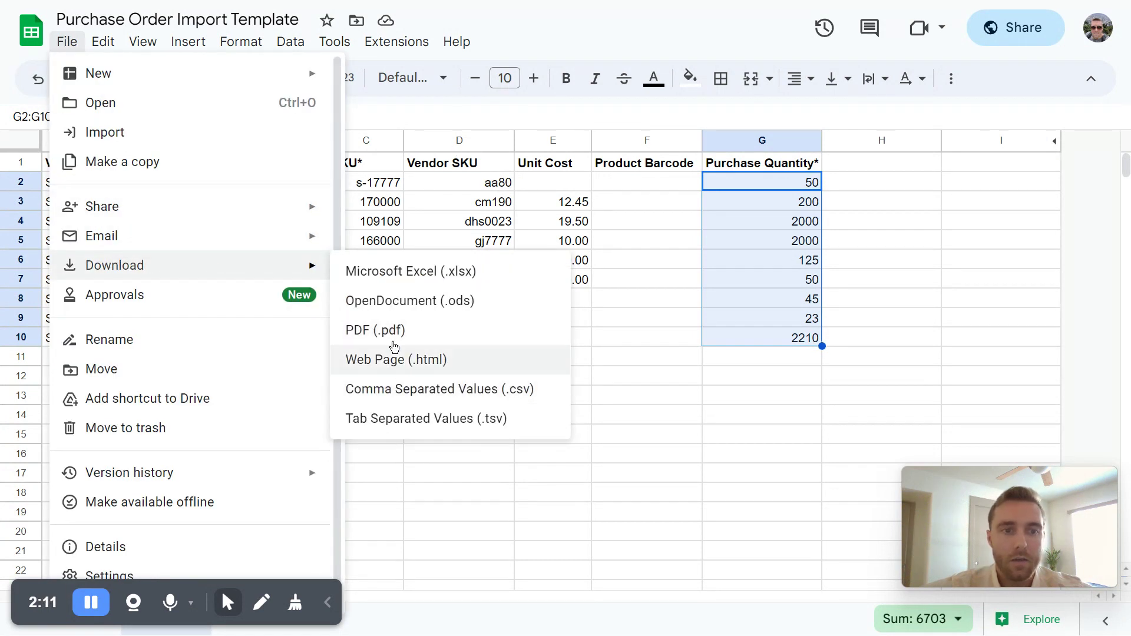
left_click(631, 374)
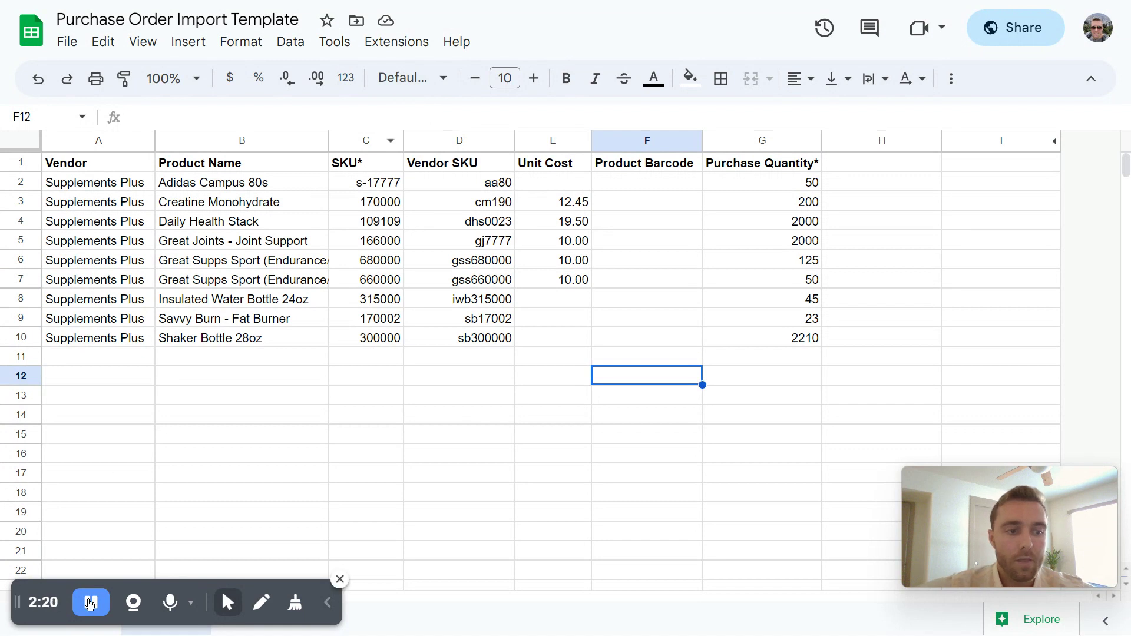
Go back to the Supplements Plus purchase order and its Select Items section
key("alt+Tab")
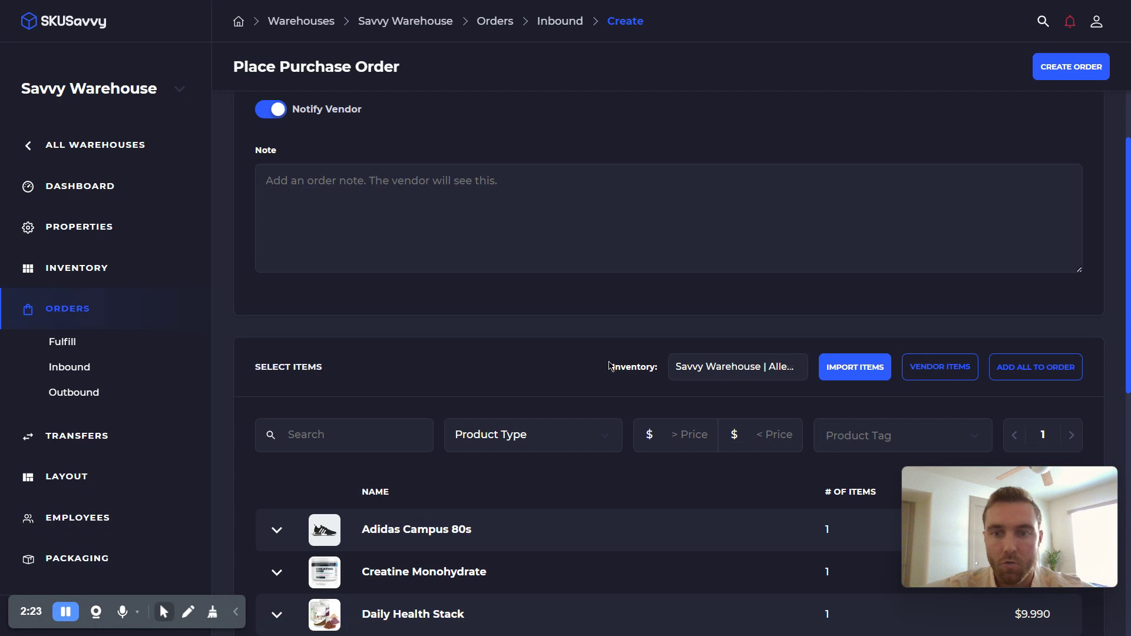
scroll(805, 277, "up", 2)
scroll(805, 277, "up", 2)
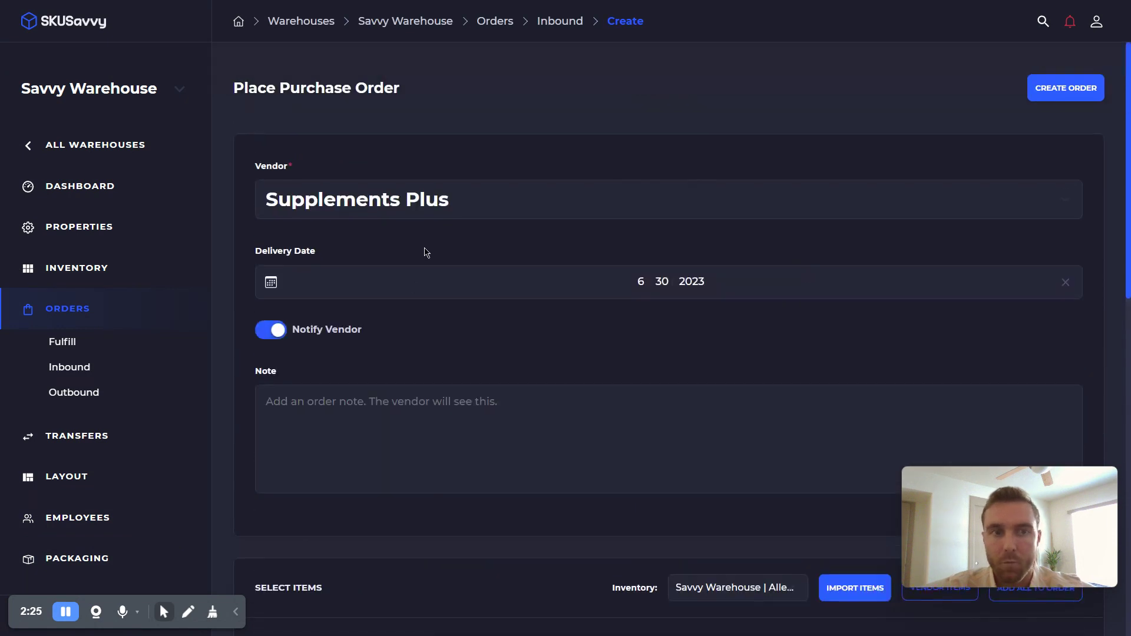
scroll(697, 374, "down", 4)
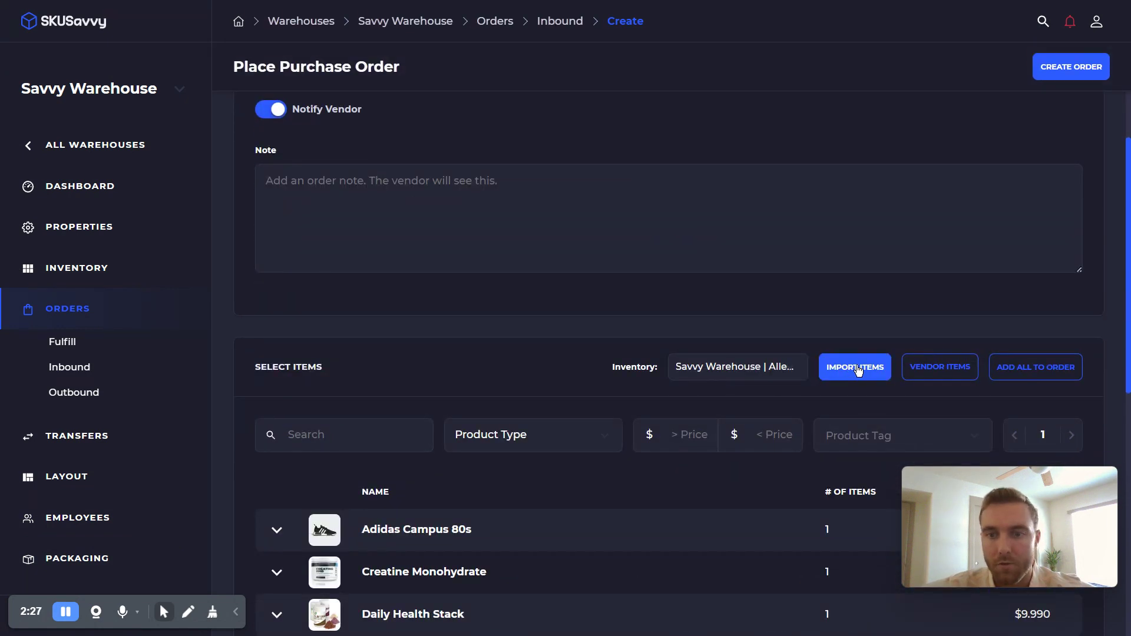
Upload the 'po template' spreadsheet from Downloads into the order's item import
left_click(855, 370)
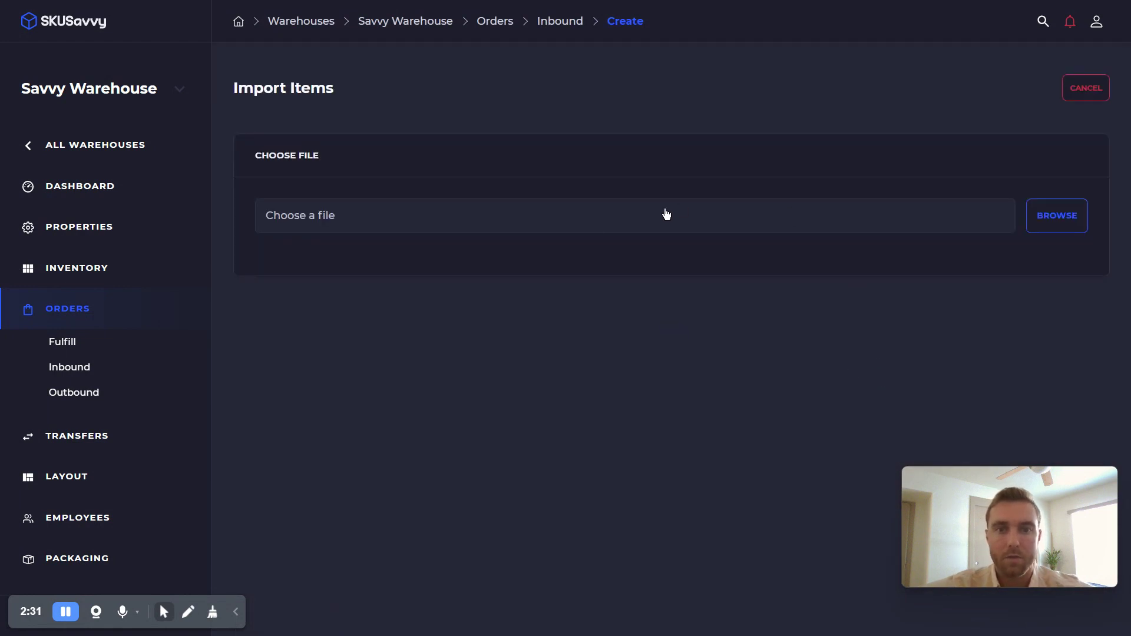
left_click(590, 225)
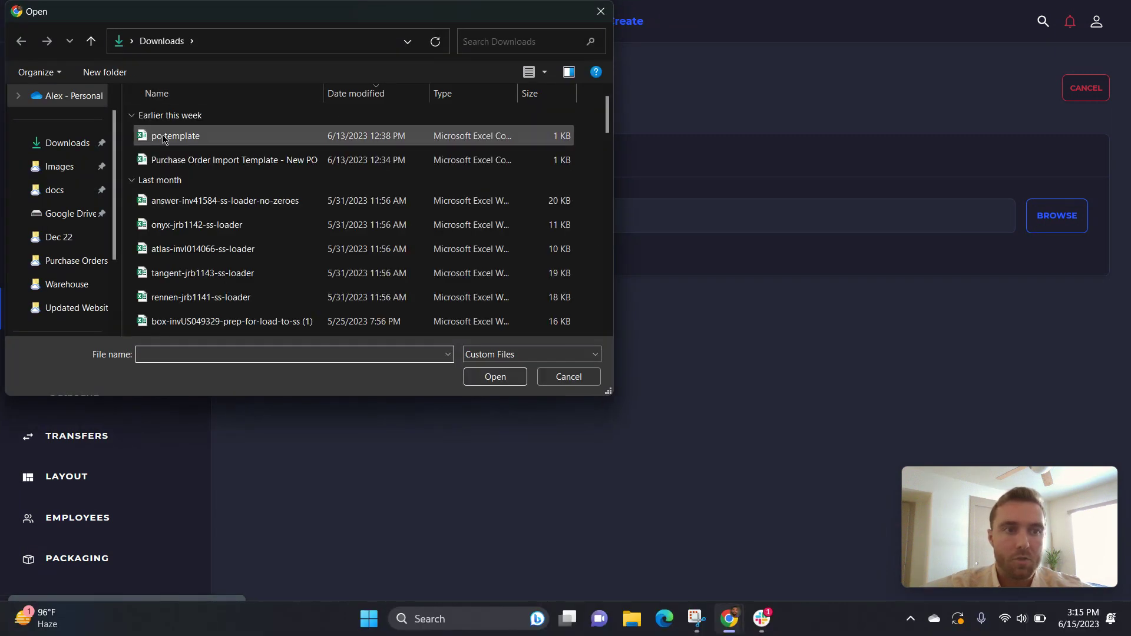
left_click(174, 137)
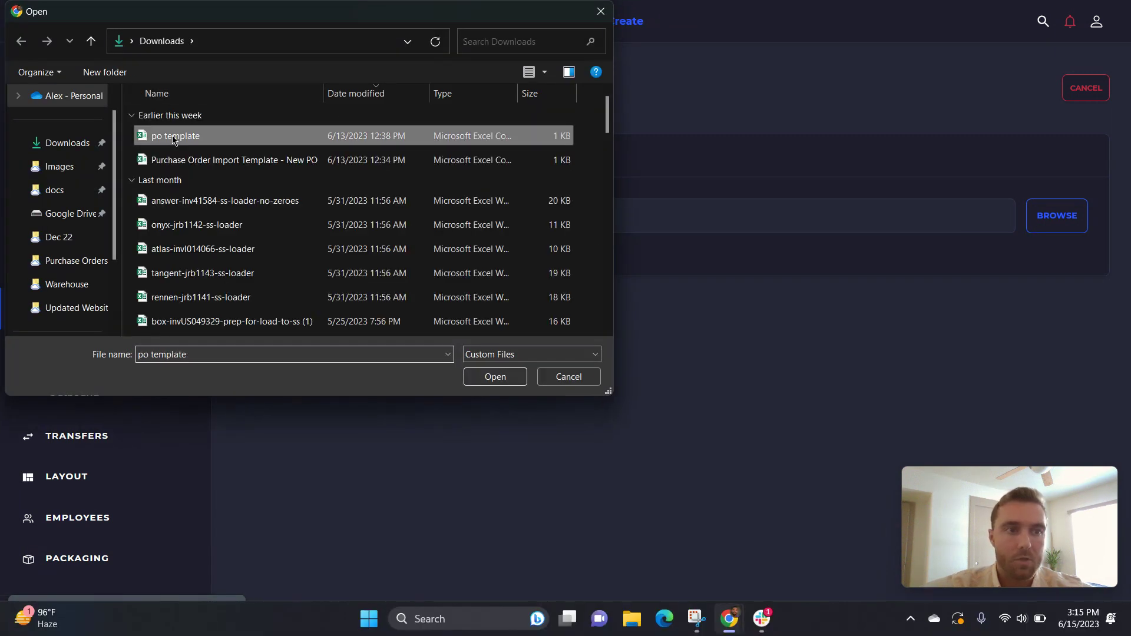
left_click(488, 378)
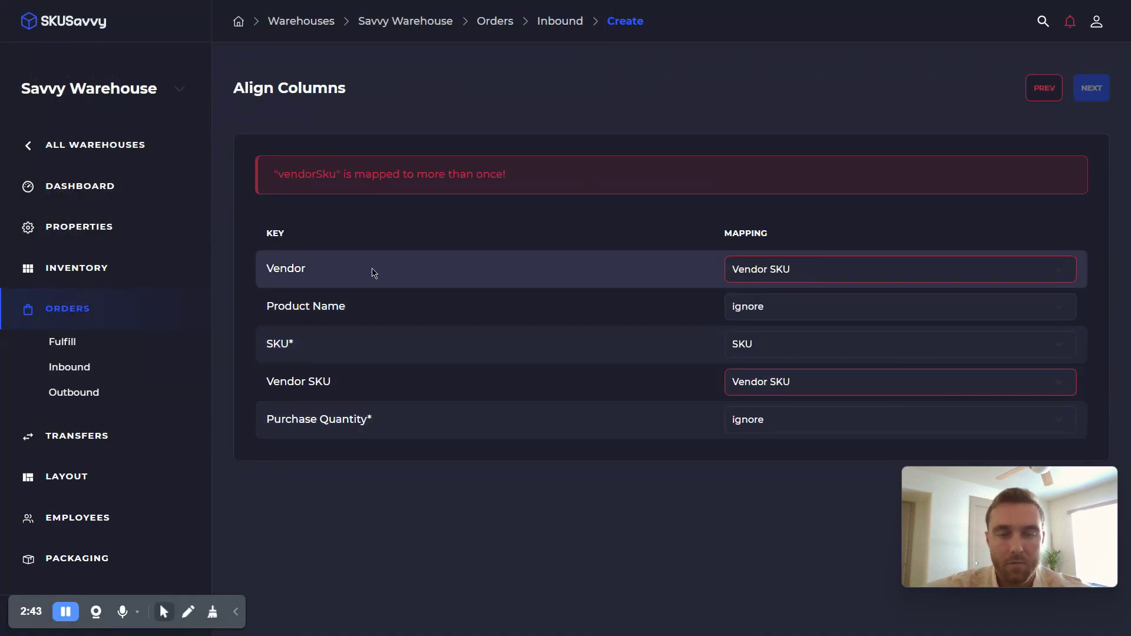
Map the Vendor column to ignore and Purchase Quantity to Quantity
left_click(808, 274)
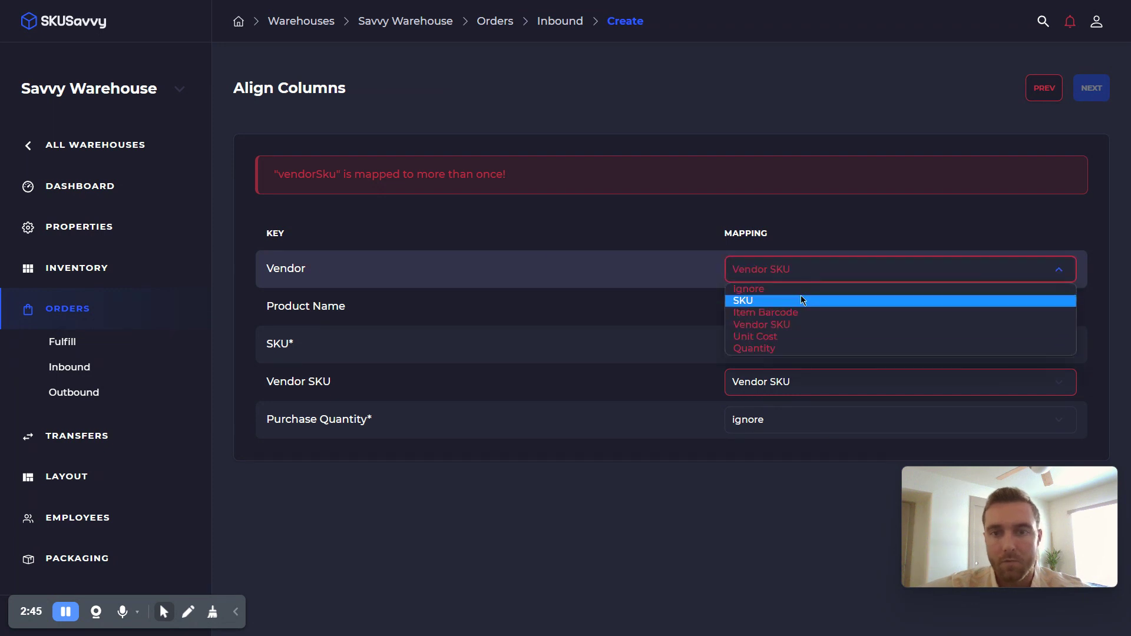
left_click(803, 290)
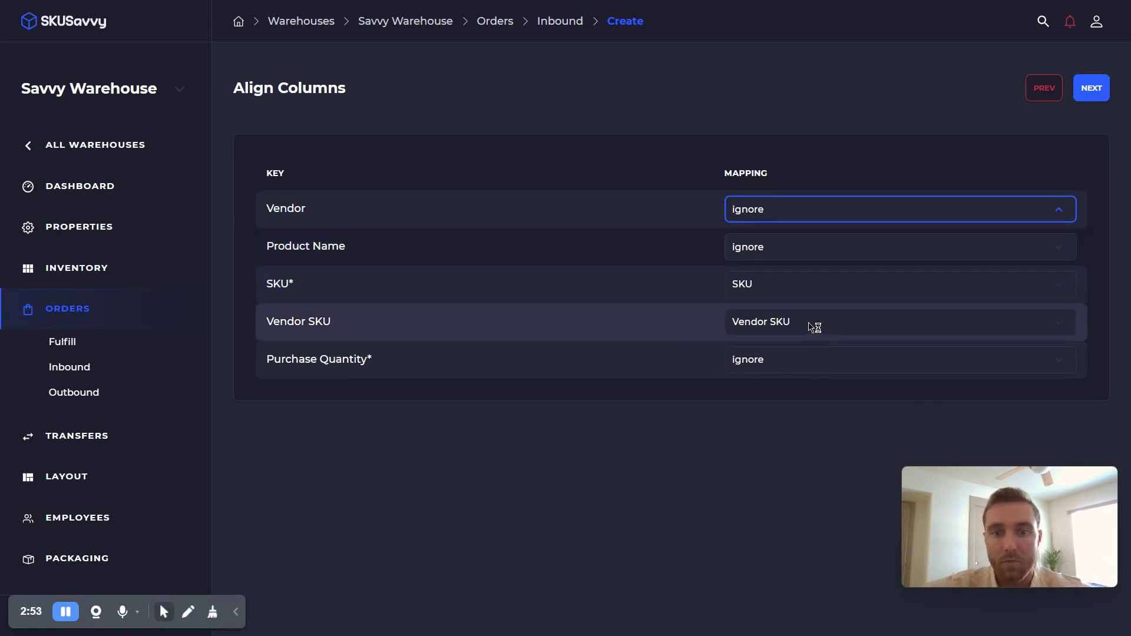
left_click(798, 367)
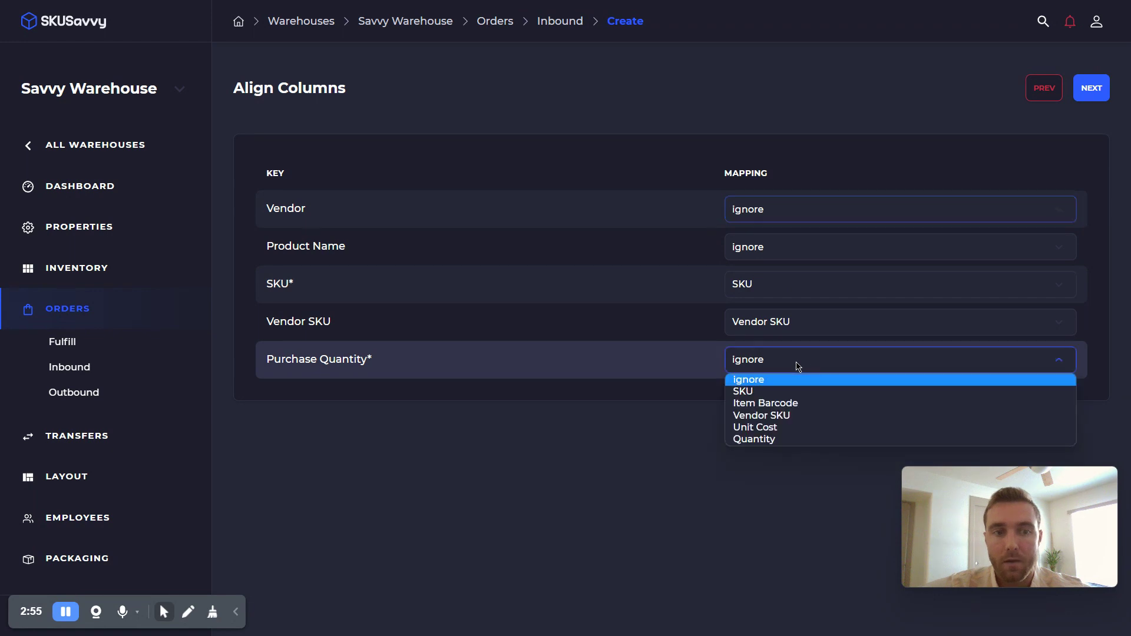
left_click(772, 441)
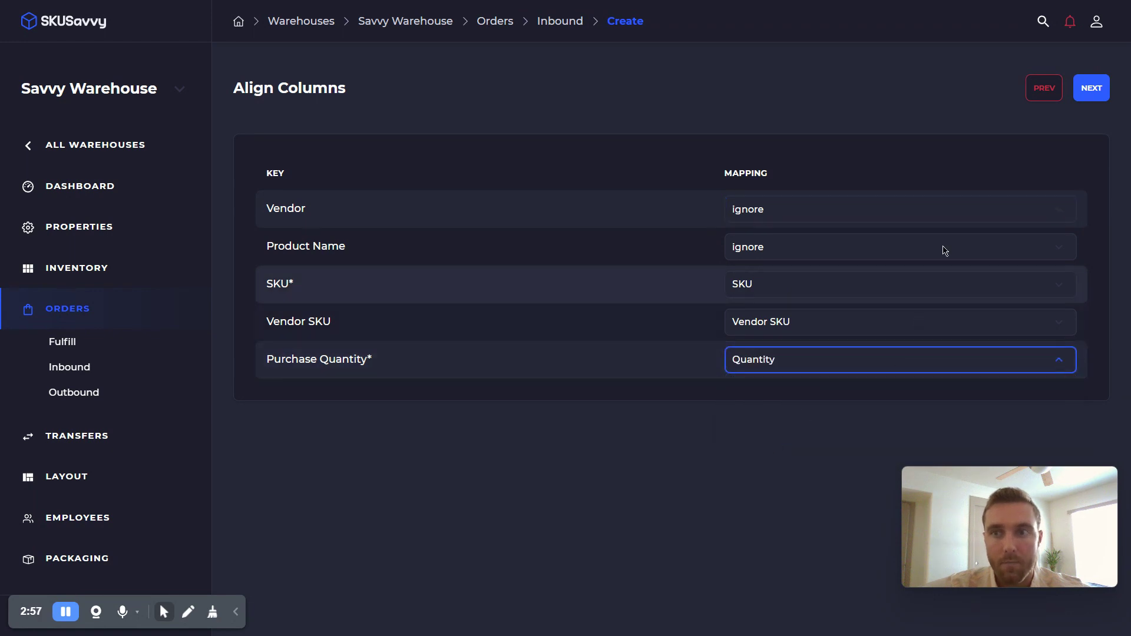
In the import preview, set row 1's quantity to 40 and recheck Unit Cost and Quantity mappings
left_click(1100, 91)
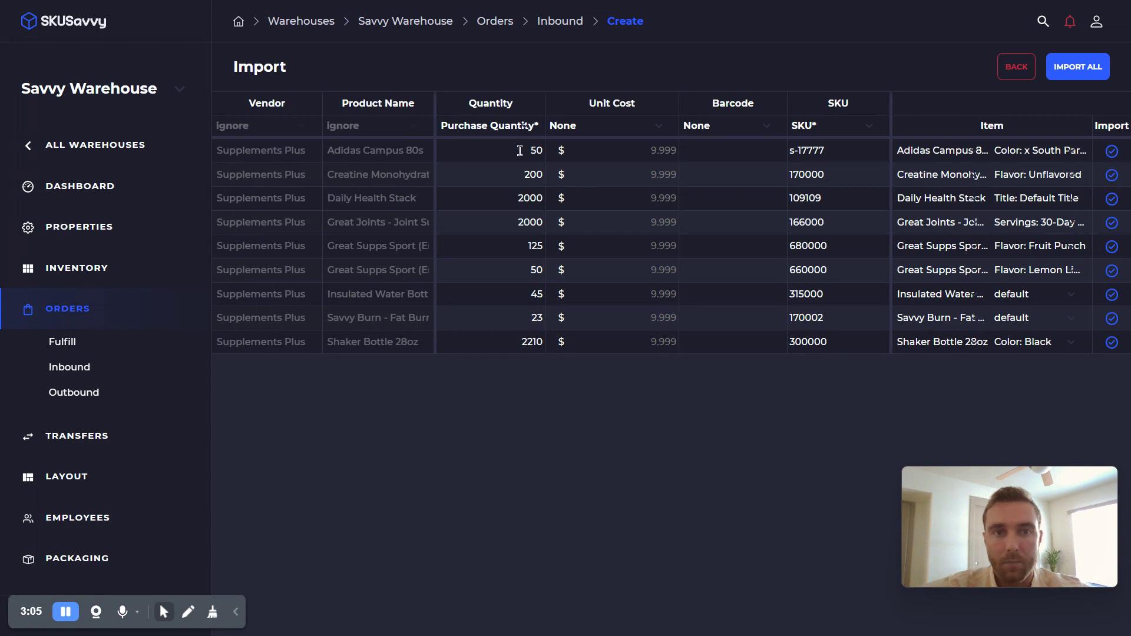
left_click(518, 150)
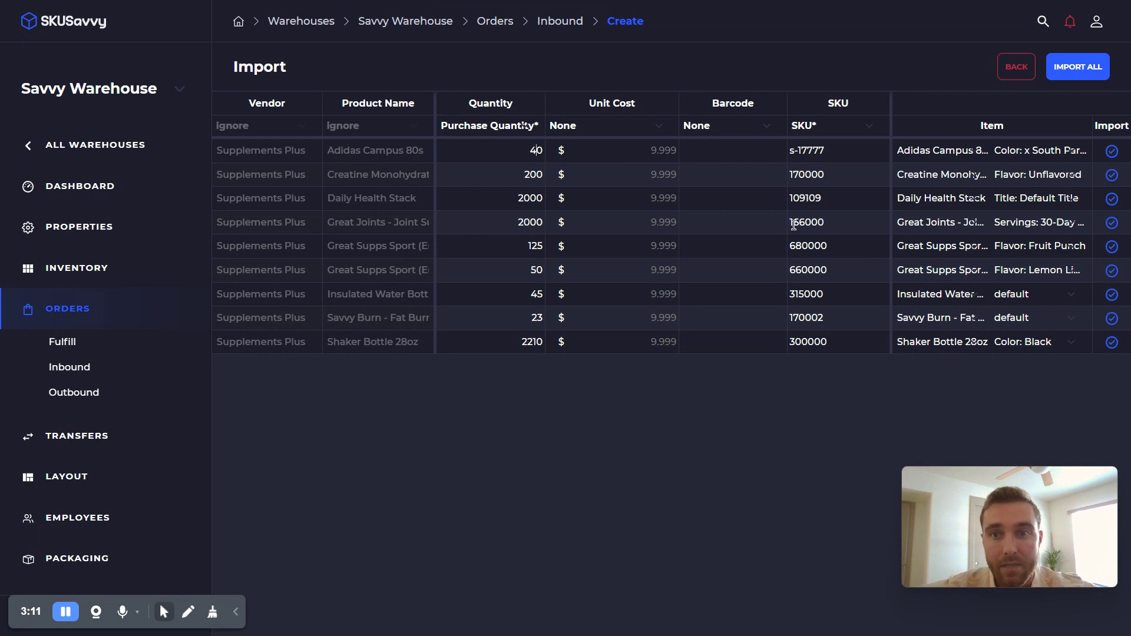
left_click(660, 128)
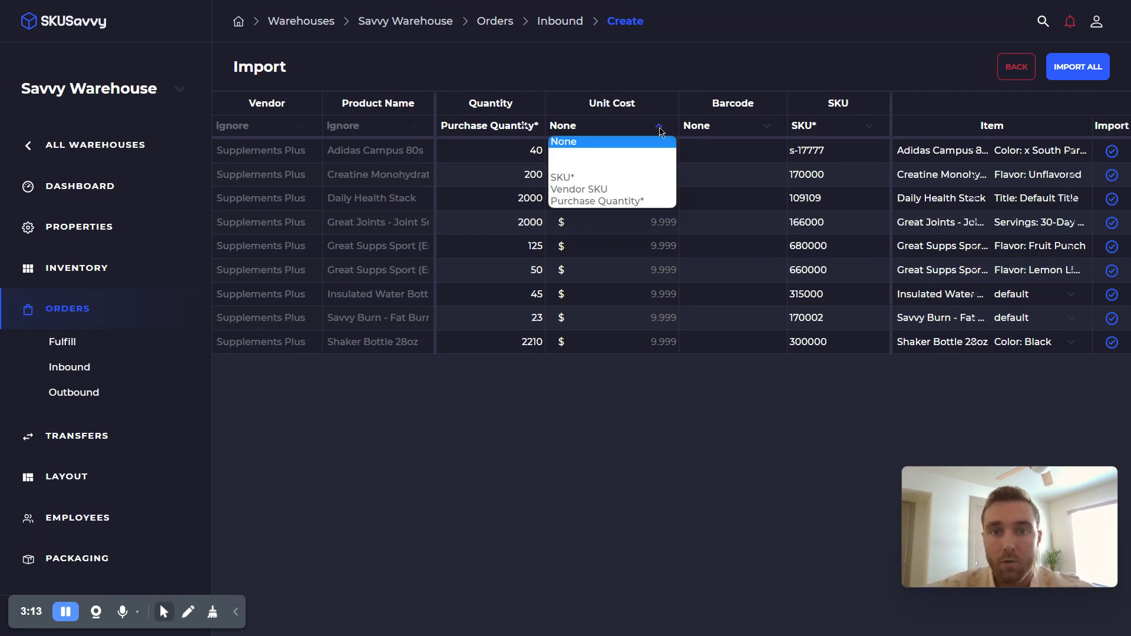
left_click(529, 132)
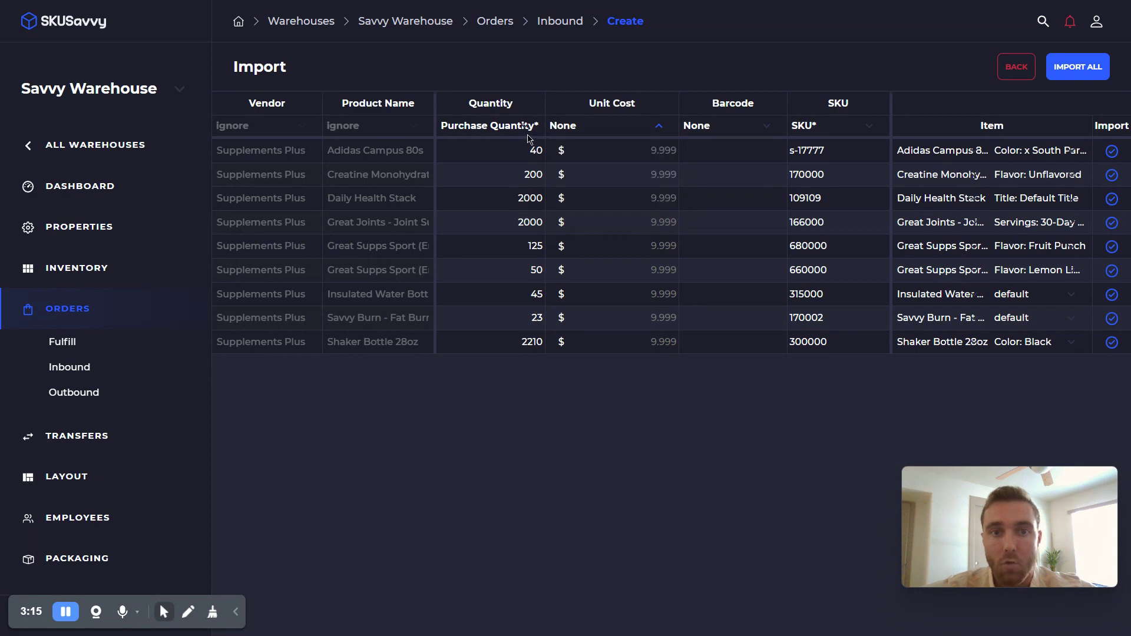
left_click(528, 131)
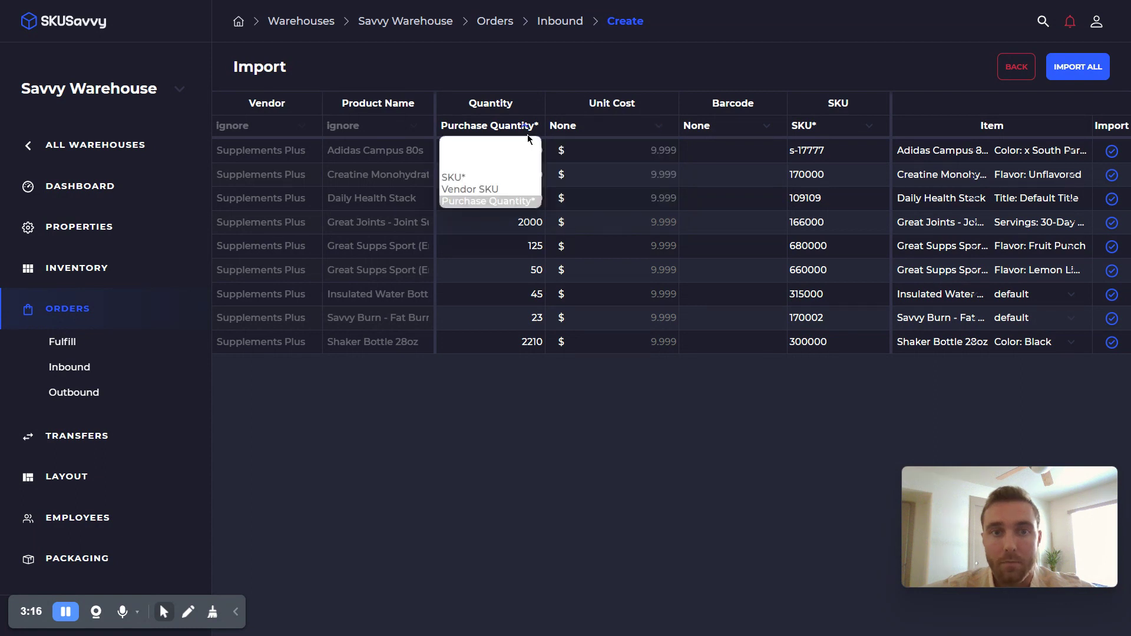
left_click(547, 413)
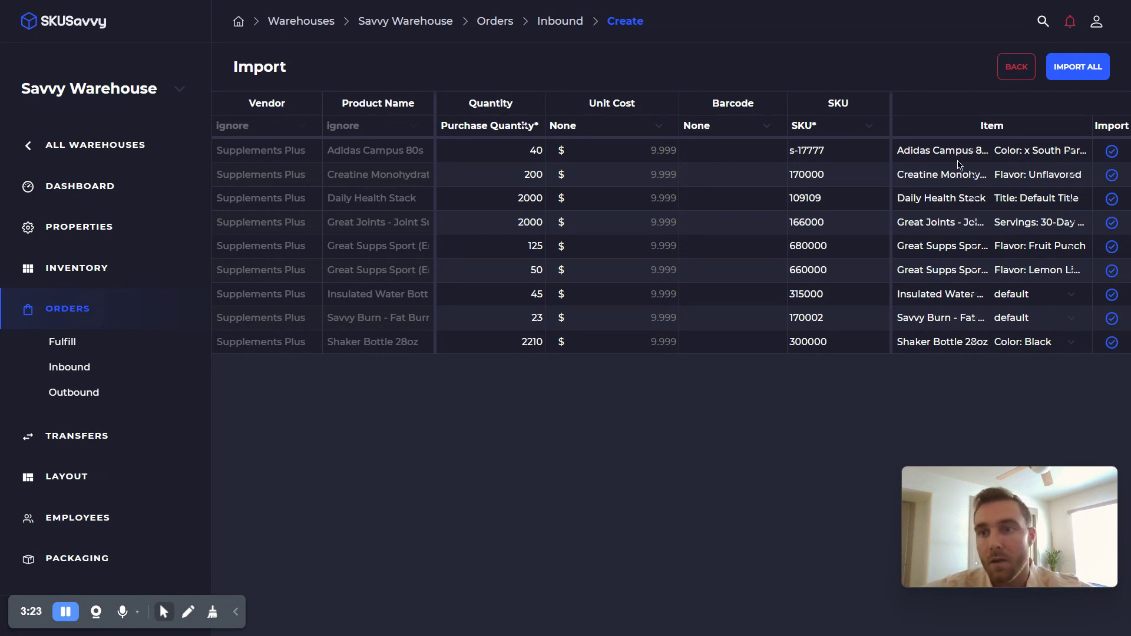
Confirm the first row's product match and mark the Shaker Bottle 28oz row for import
left_click(979, 155)
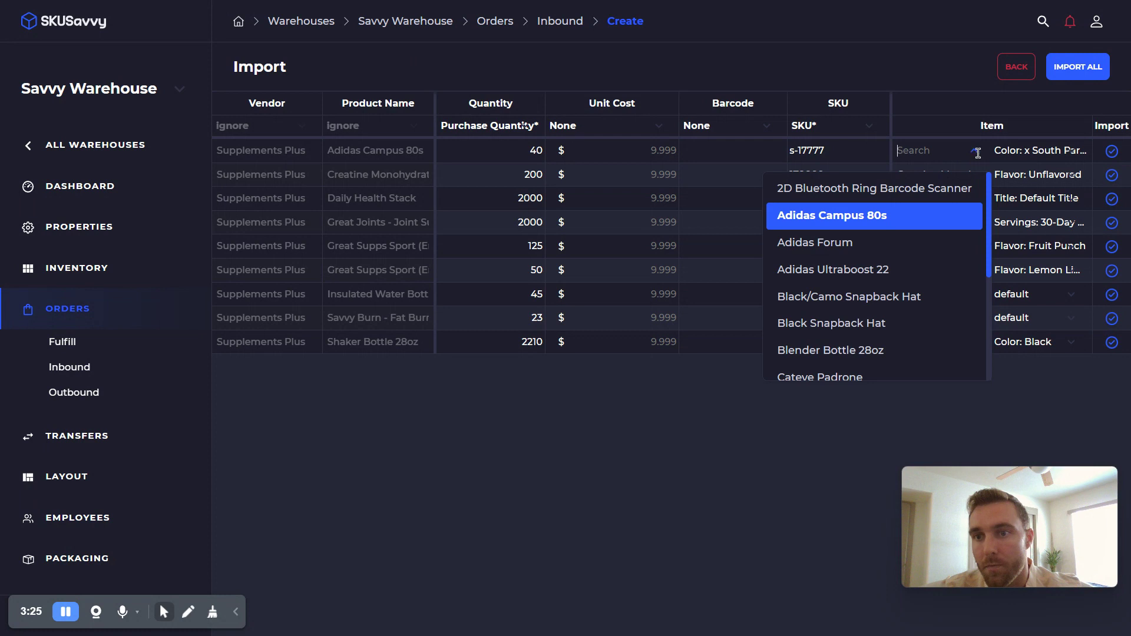
left_click(1117, 130)
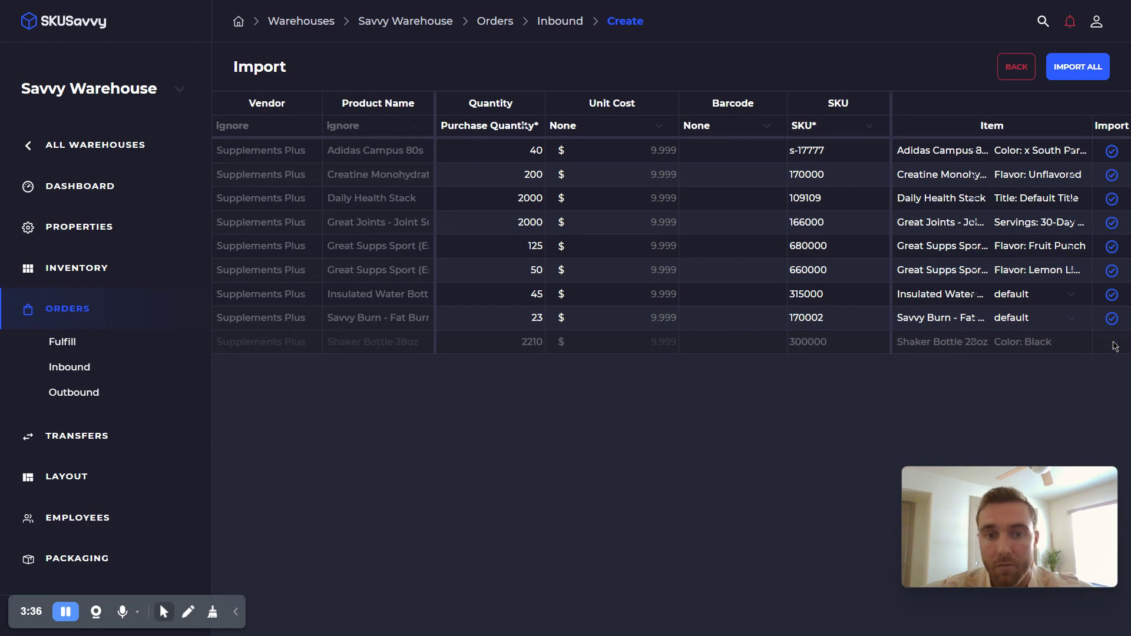
left_click(1113, 343)
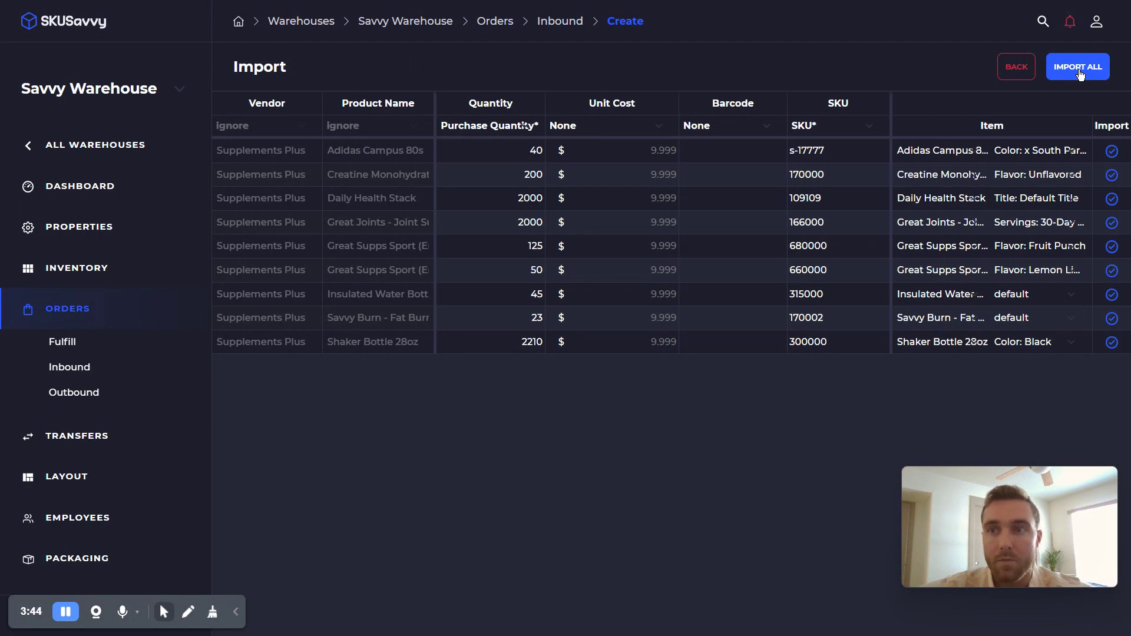
Import all nine rows and review the order lines and $332,513.48 subtotal
left_click(1077, 67)
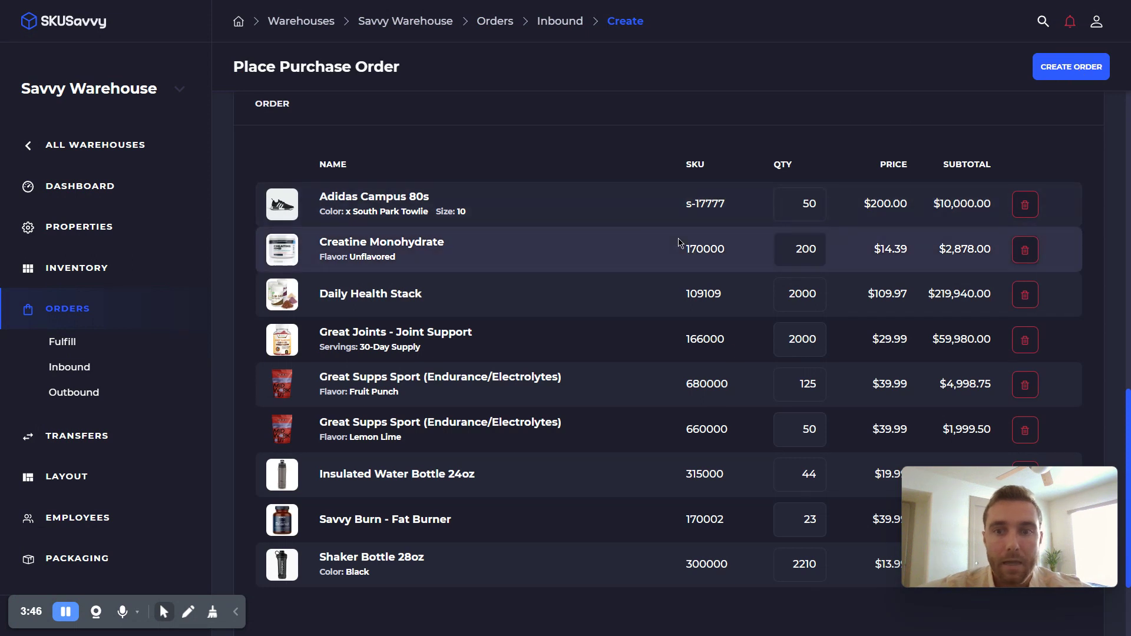
scroll(649, 200, "up", 3)
scroll(529, 285, "up", 8)
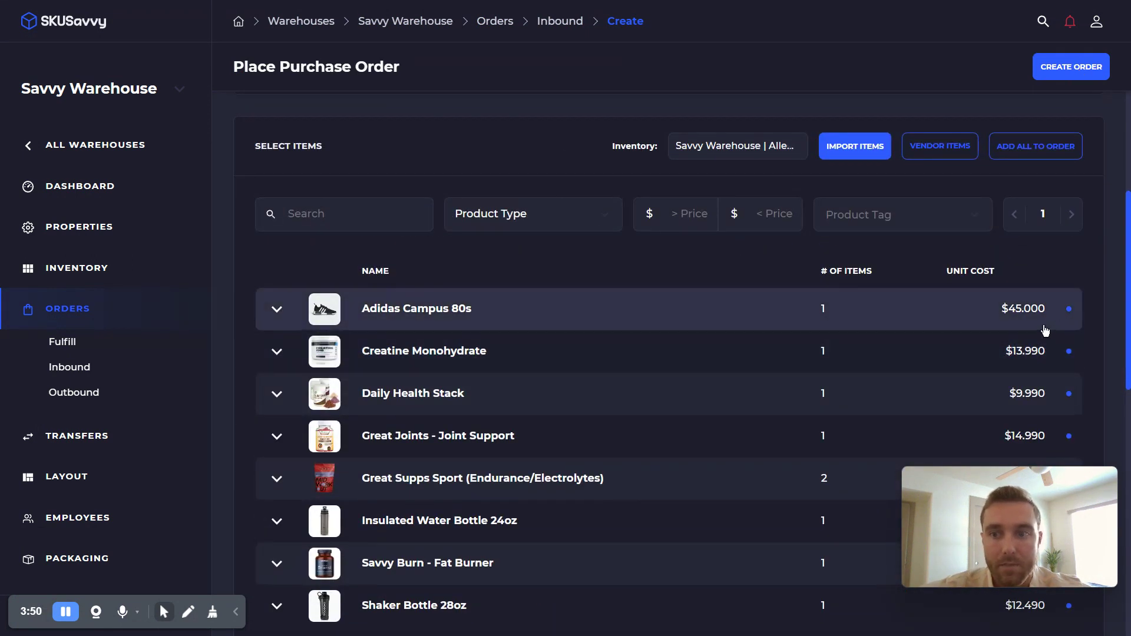
scroll(1008, 321, "down", 7)
scroll(784, 194, "down", 7)
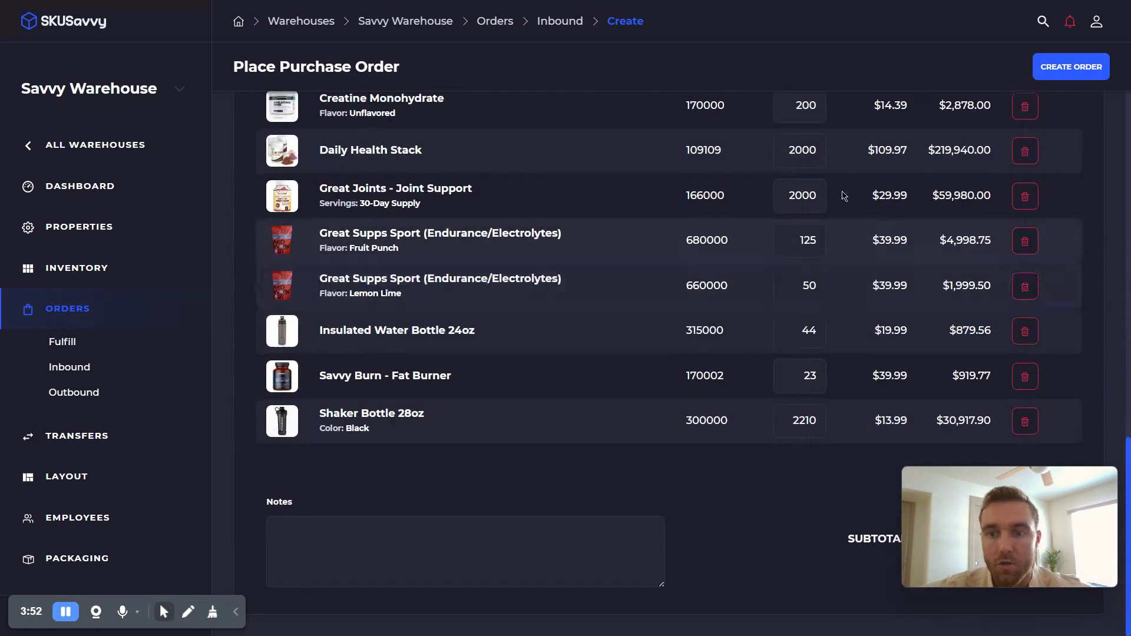
scroll(788, 233, "up", 1)
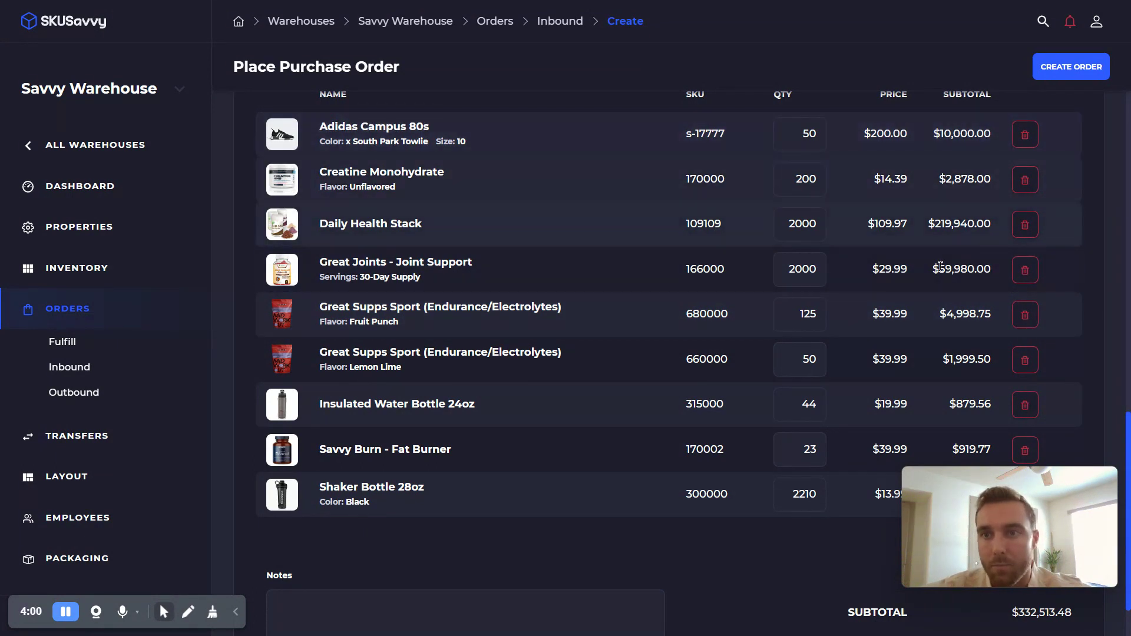
scroll(936, 277, "down", 1)
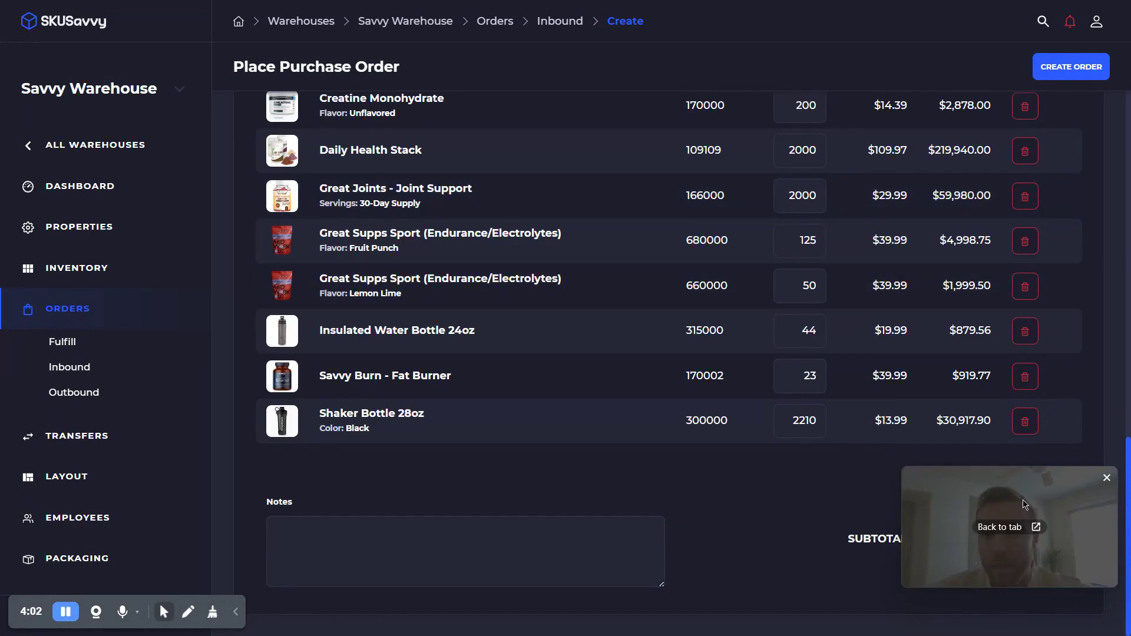
scroll(796, 448, "up", 3)
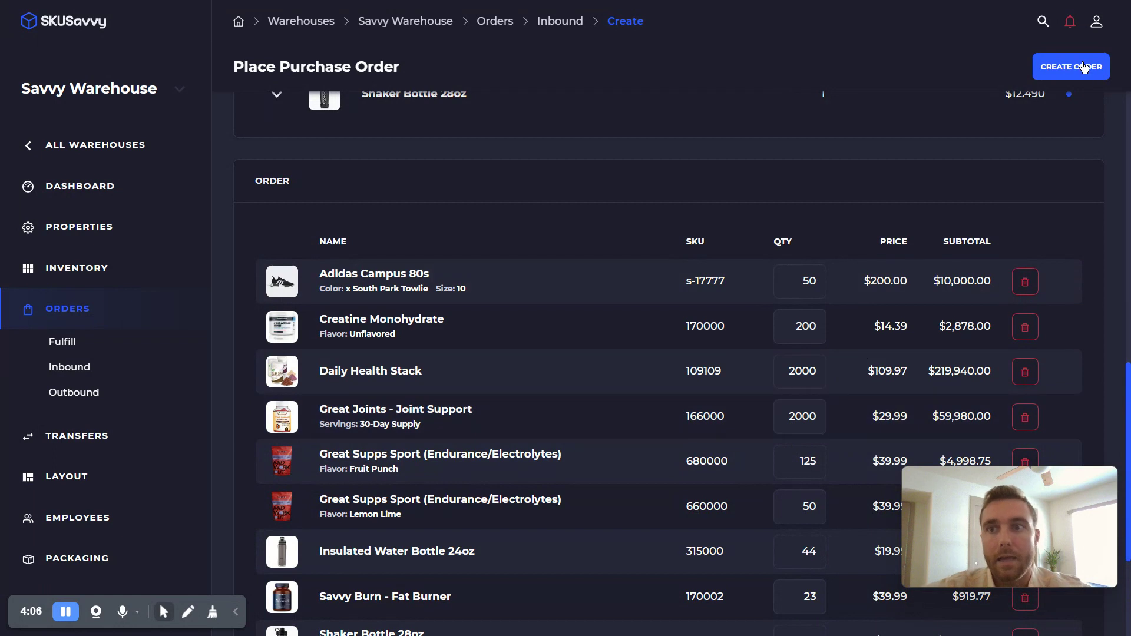
scroll(878, 255, "up", 7)
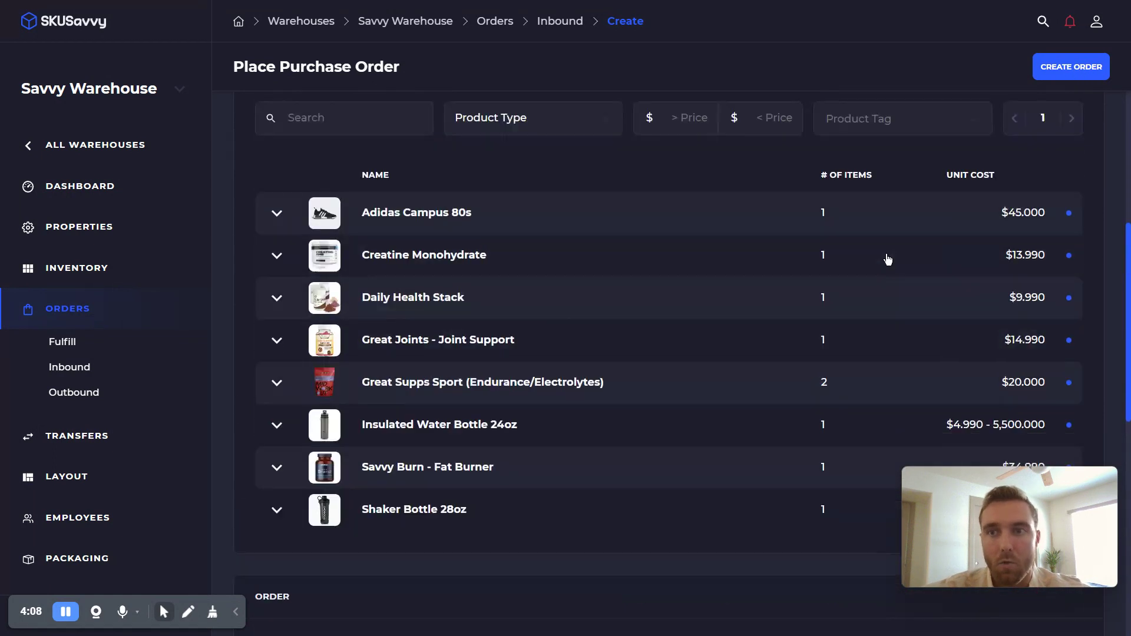
scroll(1054, 277, "down", 2)
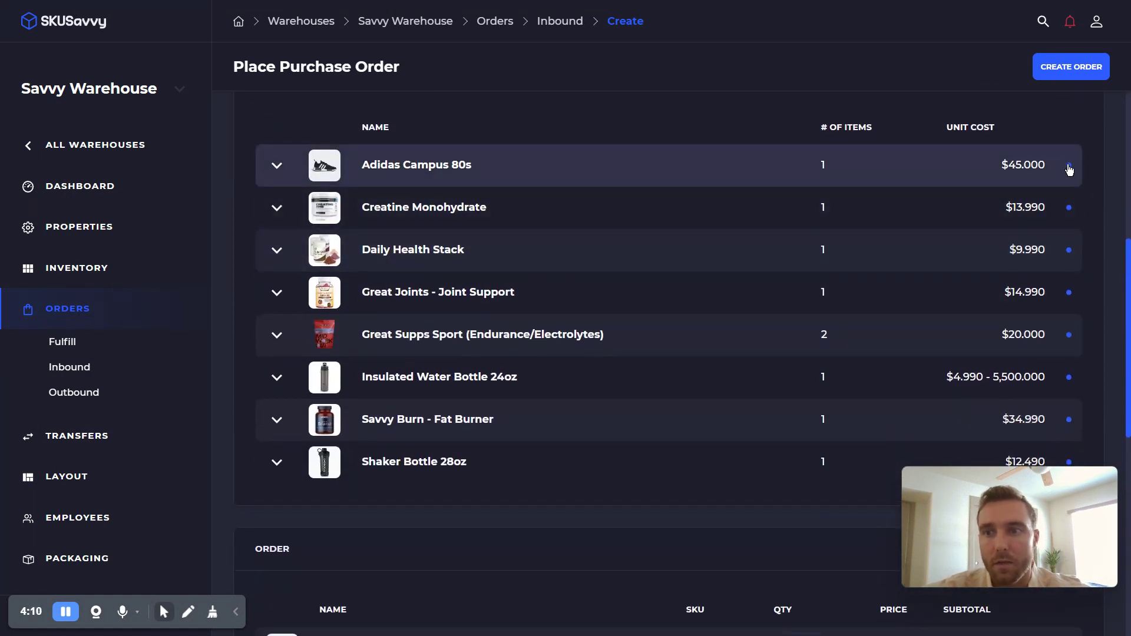
Expand Adidas Campus 80s to view its stock counts and sales trend chart
left_click(576, 173)
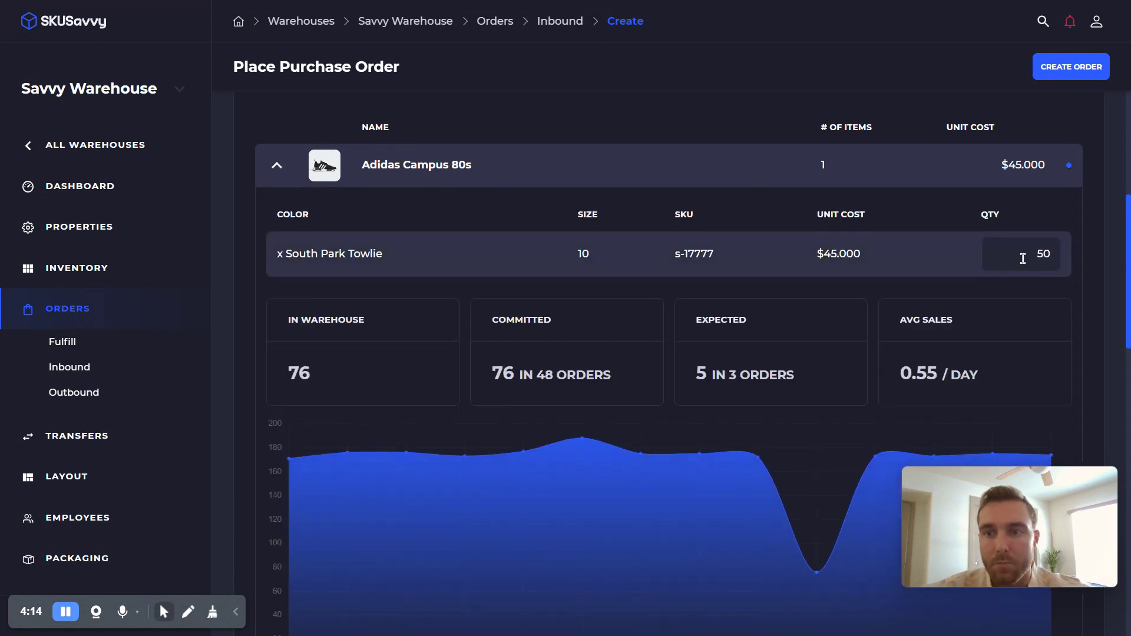
scroll(1023, 259, "down", 2)
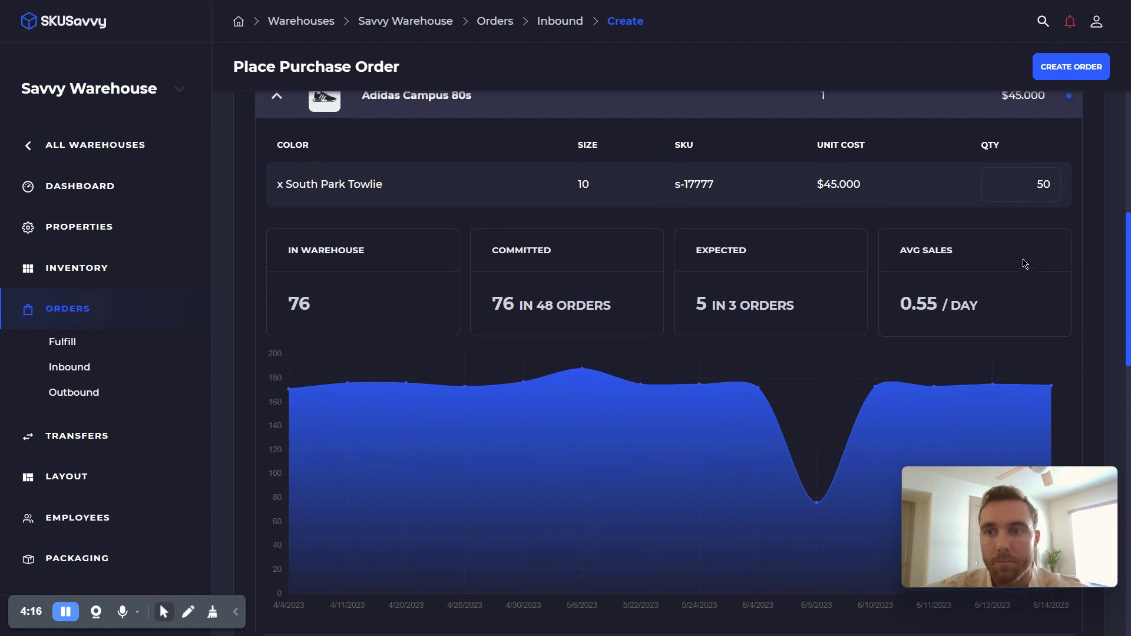